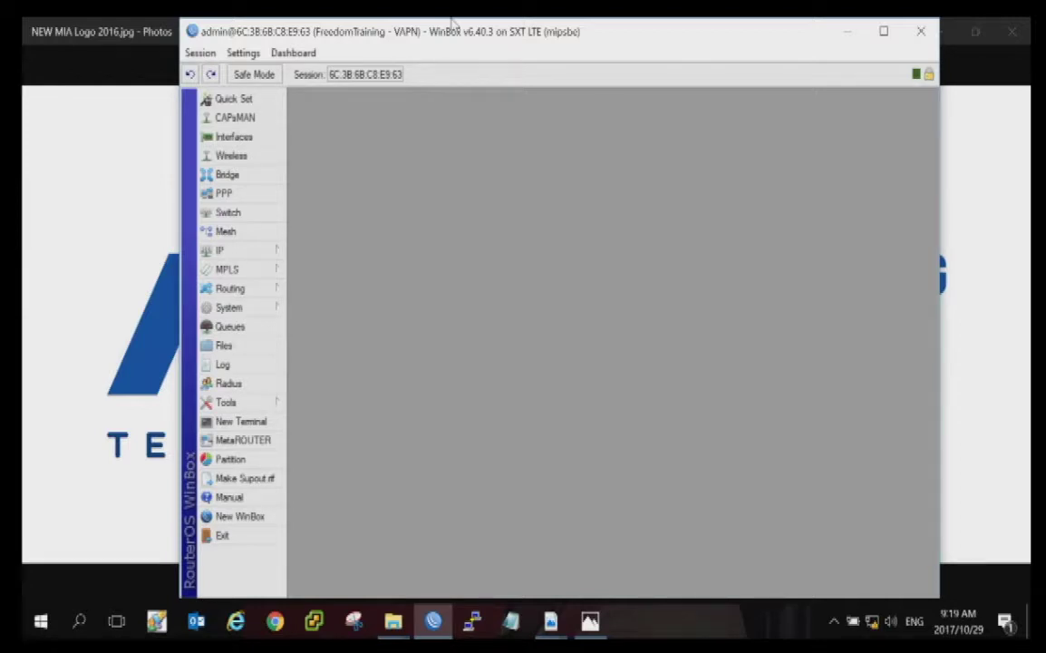
- Open the lte1 interface from the interface list and examine its general settings and status details
left_click(232, 138)
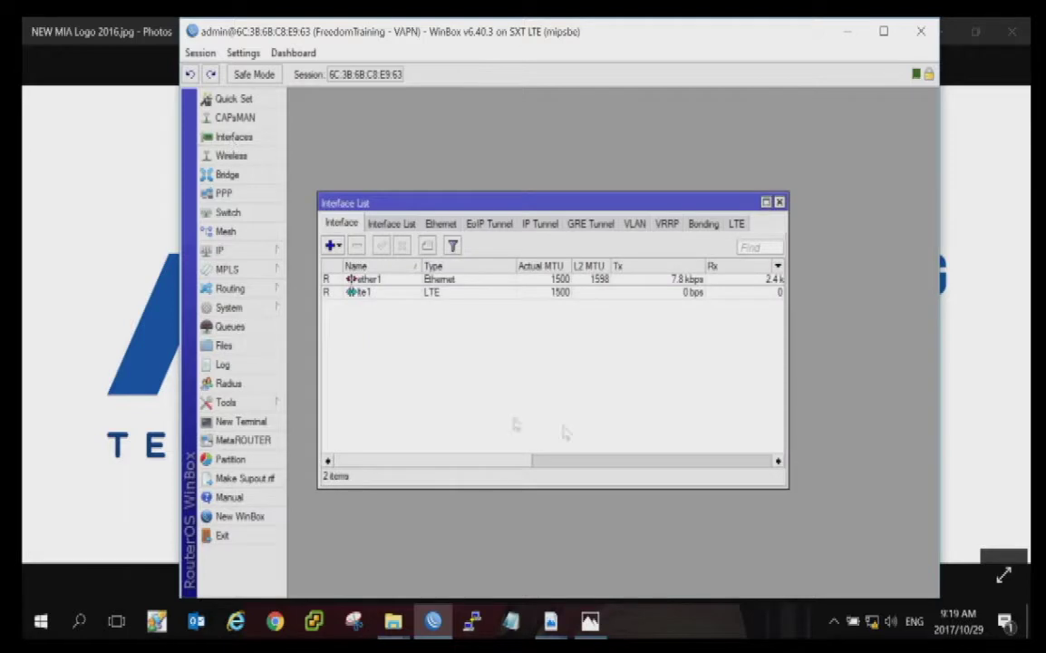
left_click_drag(426, 205, 439, 133)
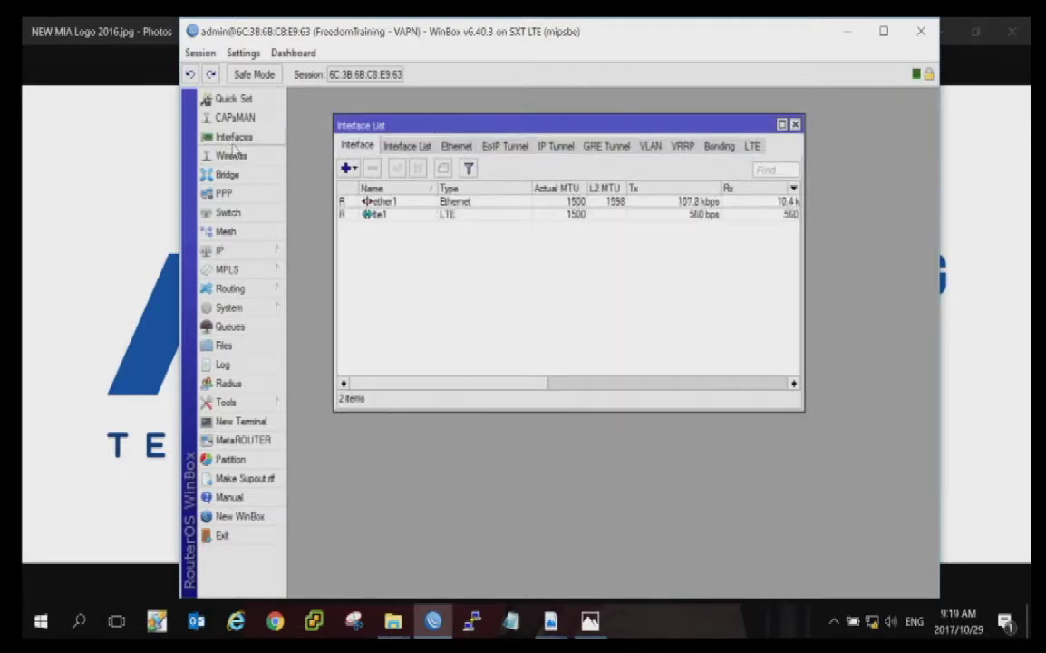
double_click(396, 218)
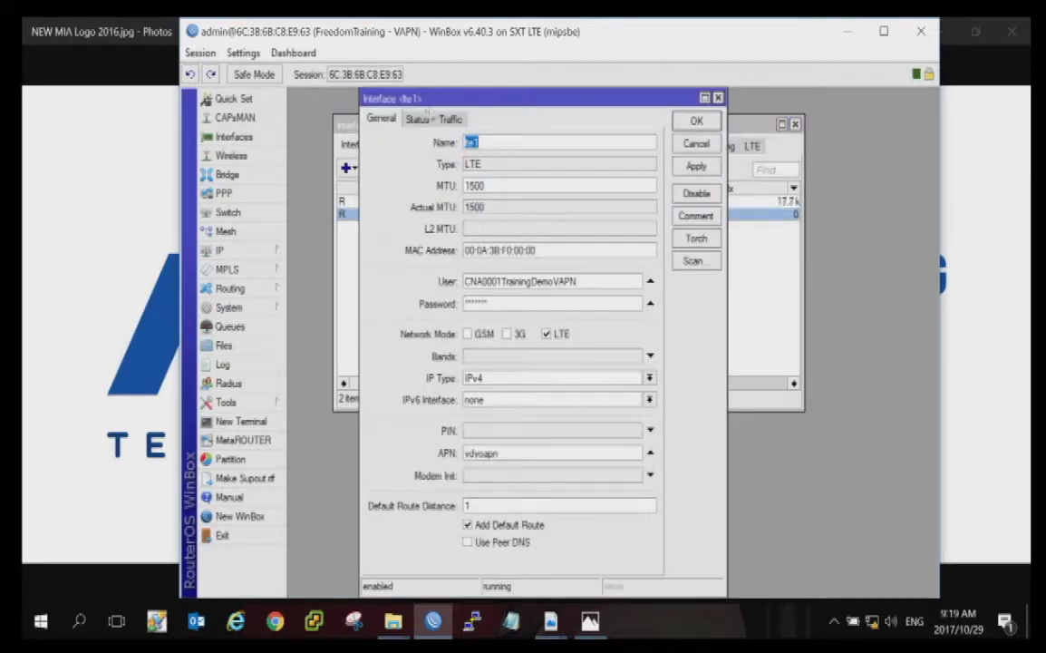
left_click(418, 121)
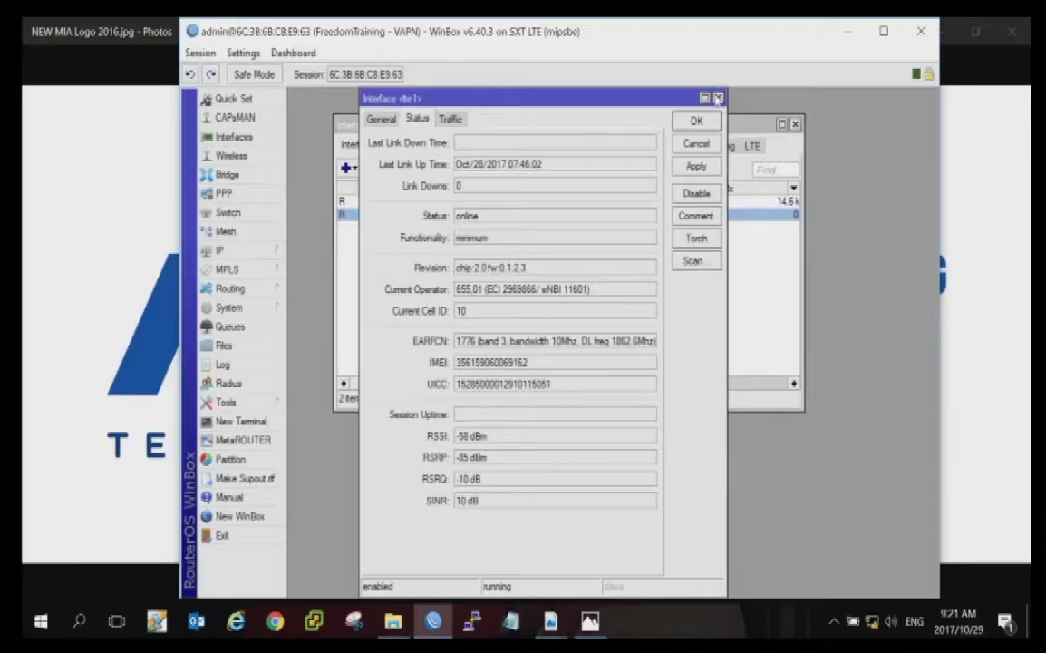
left_click(689, 119)
left_click(795, 126)
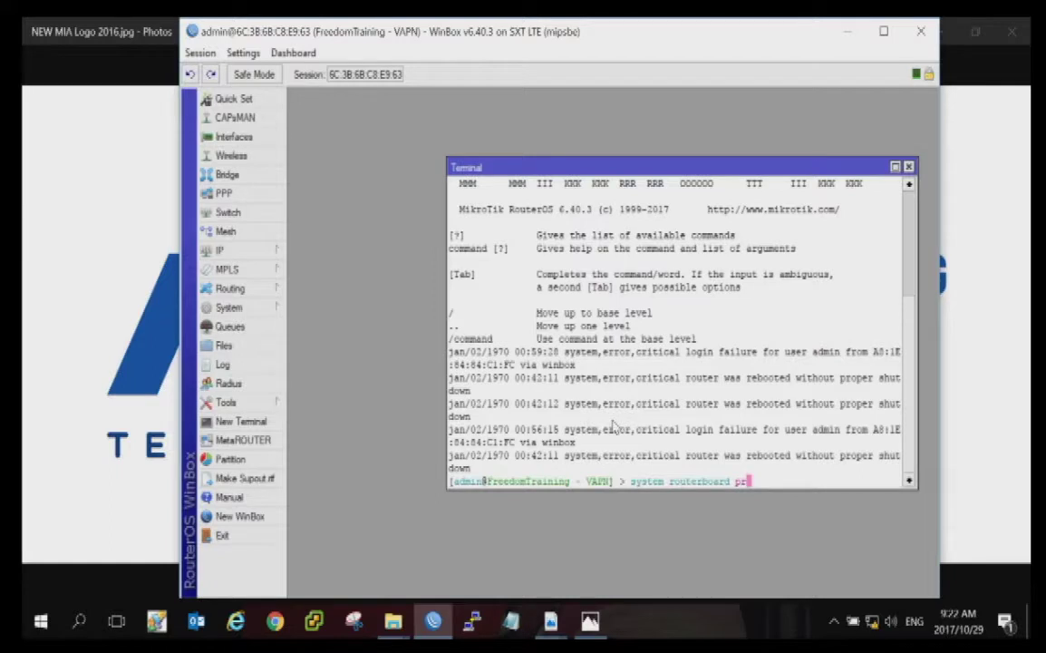
- Run "system routerboard print" in a new terminal to check the router's model and firmware versions
key("Return")
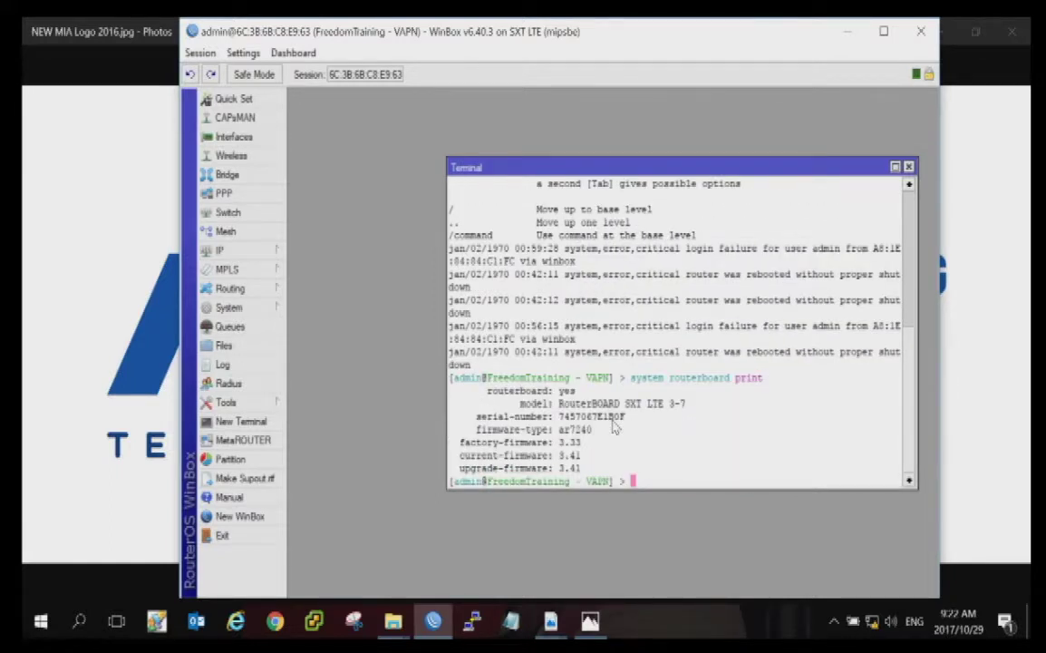
- Upload routeros-mipsbe-6.40.3.npk from the LTE Router Info > MikroTik folder in Hosted Solution to the router's file list and select it
left_click(223, 348)
right_click(393, 621)
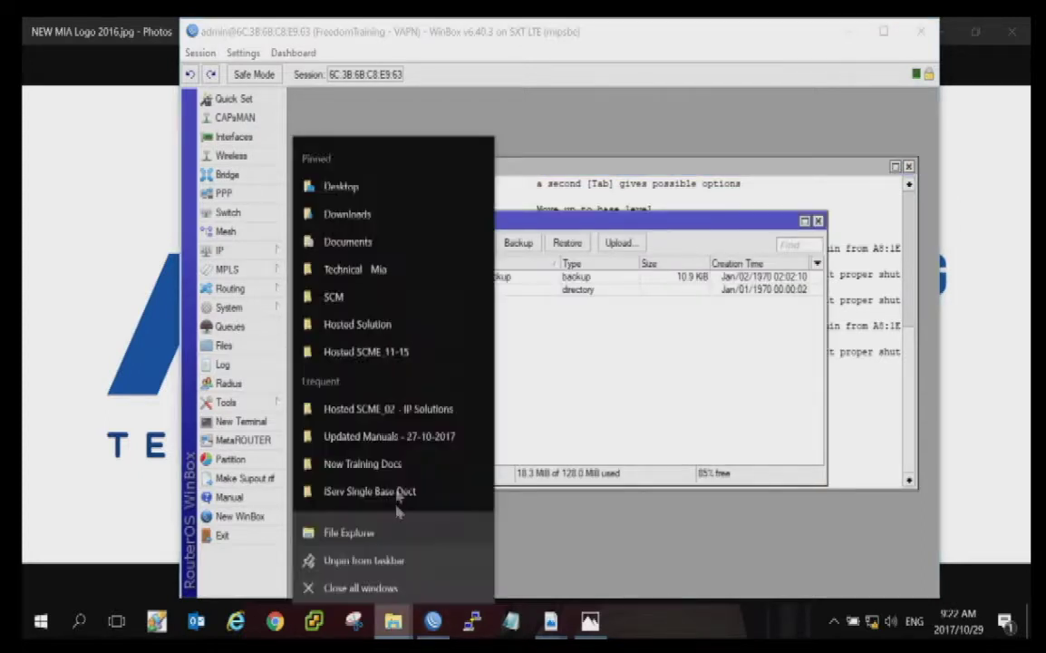
left_click(363, 342)
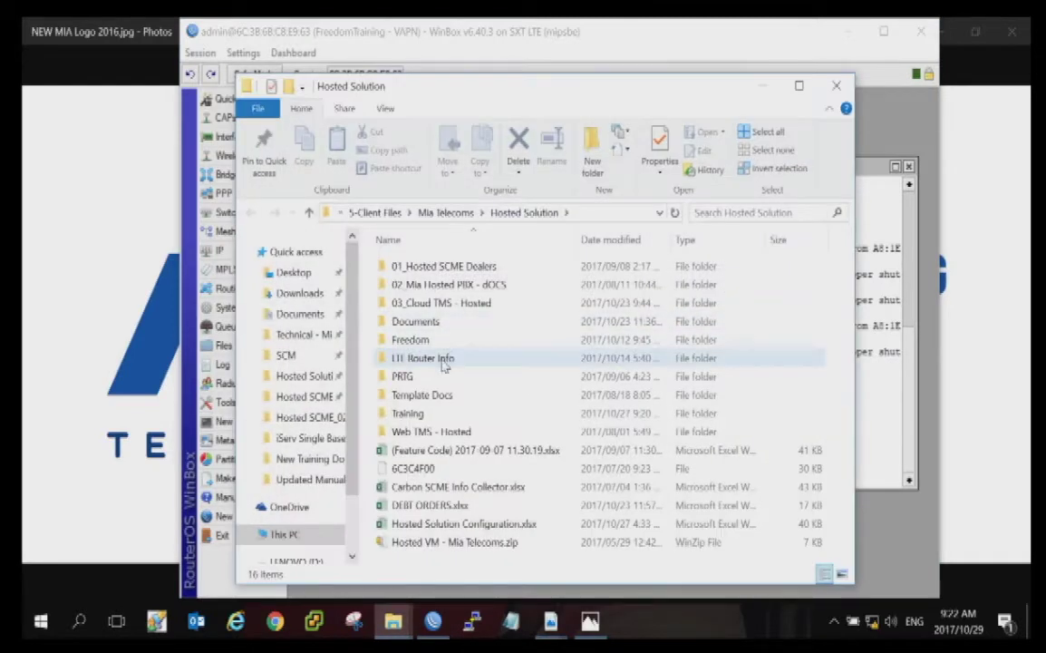
double_click(443, 357)
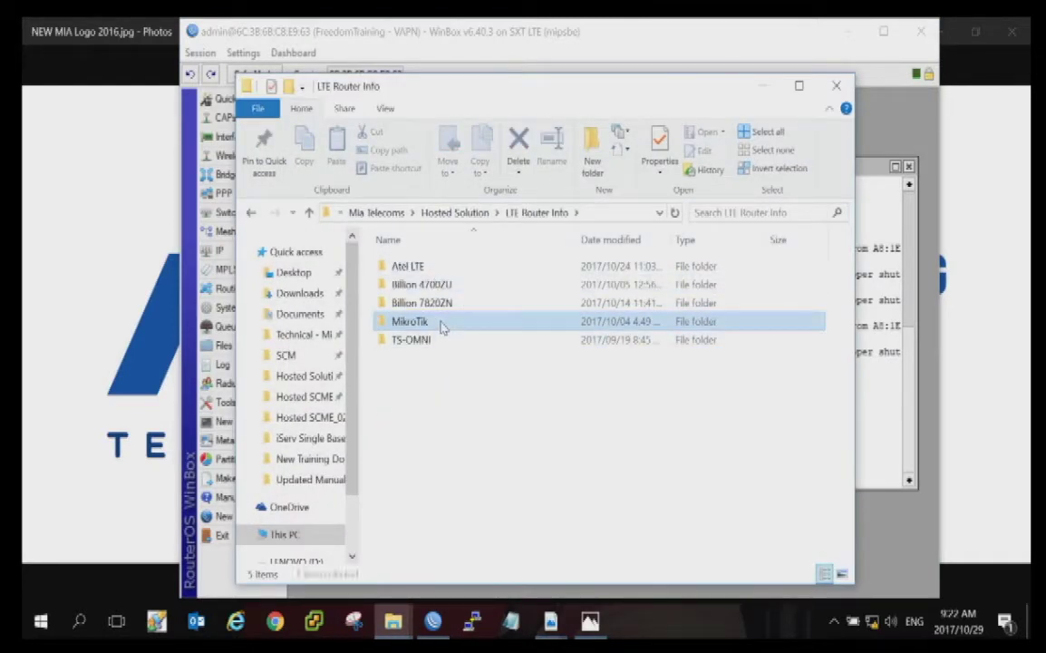
double_click(441, 323)
left_click_drag(333, 154, 334, 140)
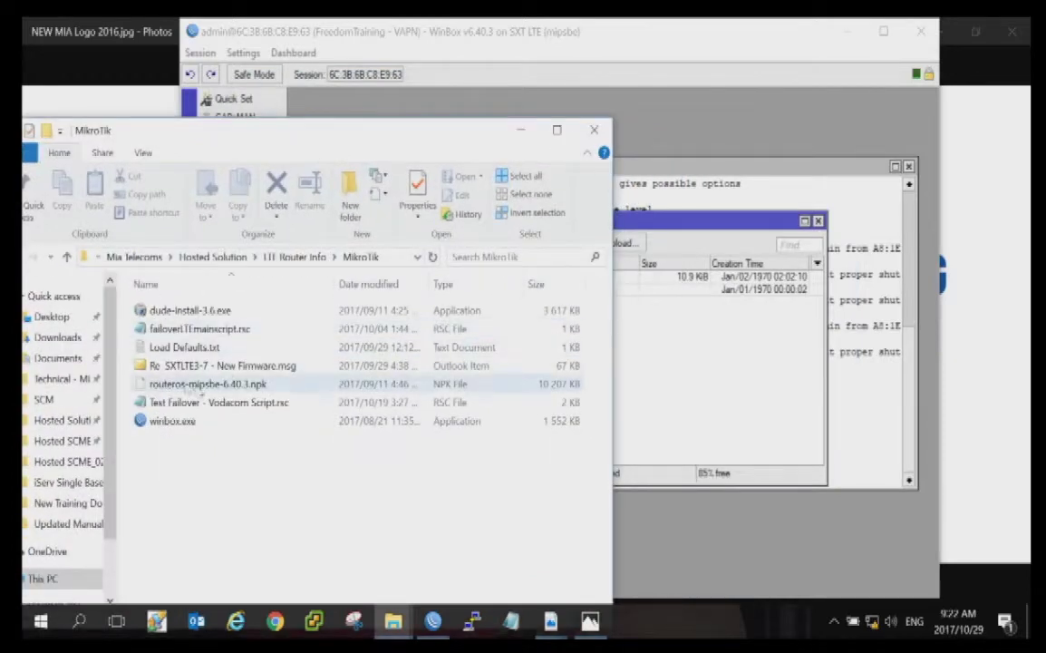
left_click_drag(195, 384, 698, 349)
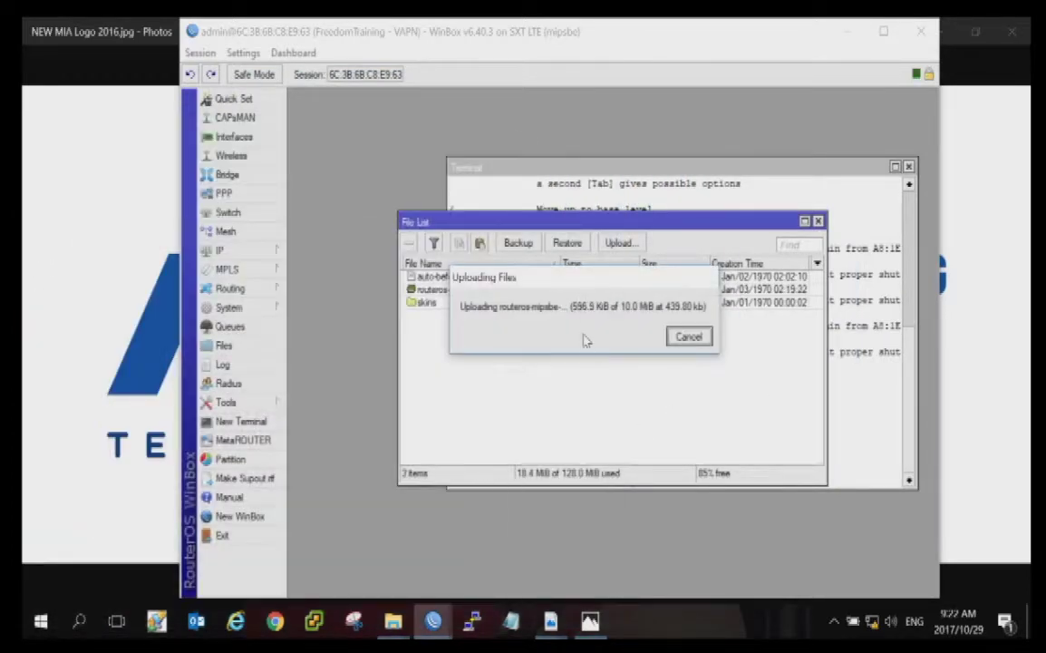
left_click_drag(581, 282, 592, 356)
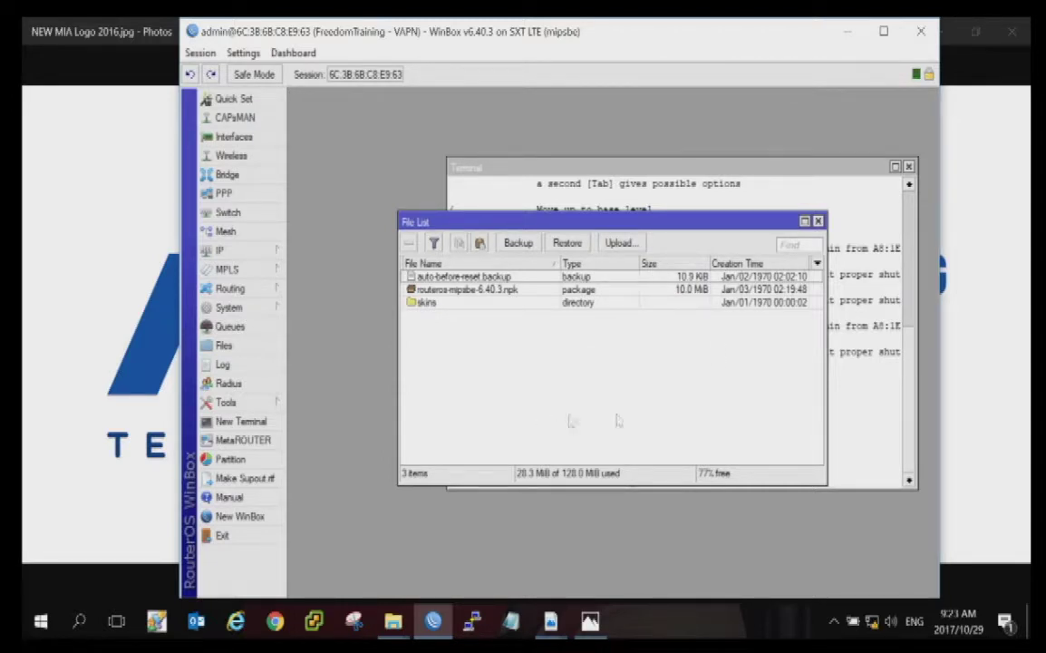
left_click(669, 288)
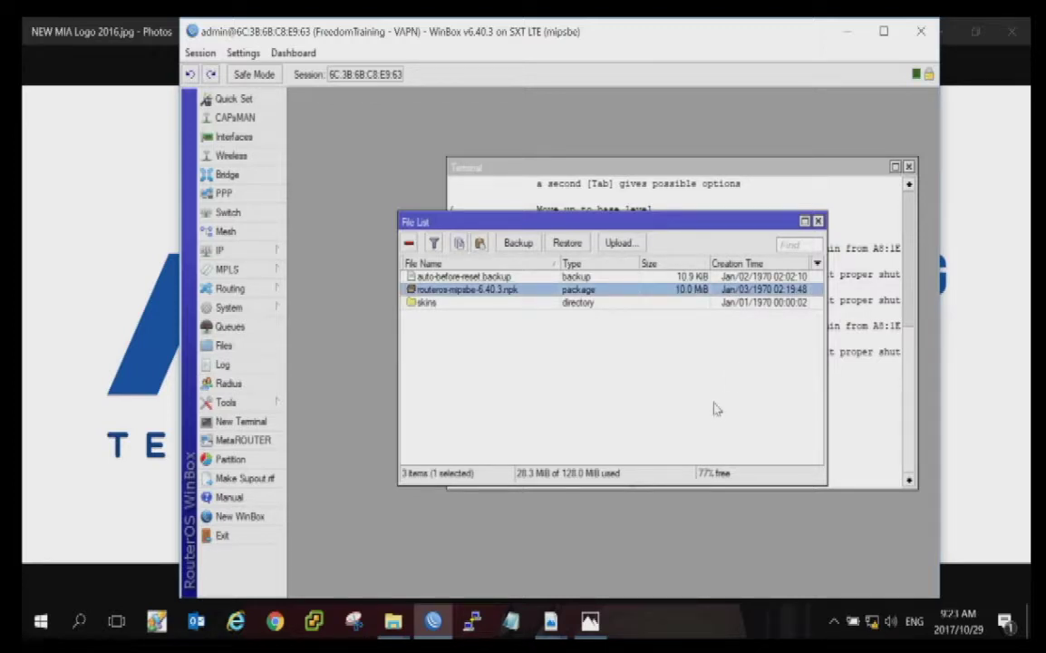
left_click(229, 310)
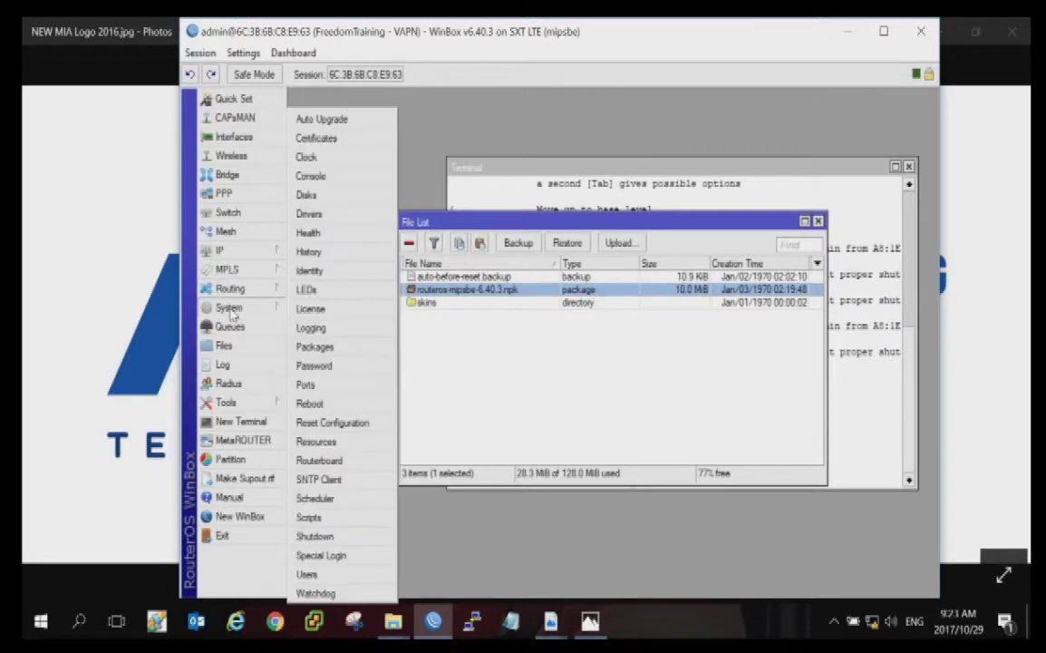
mouse_move(231, 269)
mouse_move(241, 314)
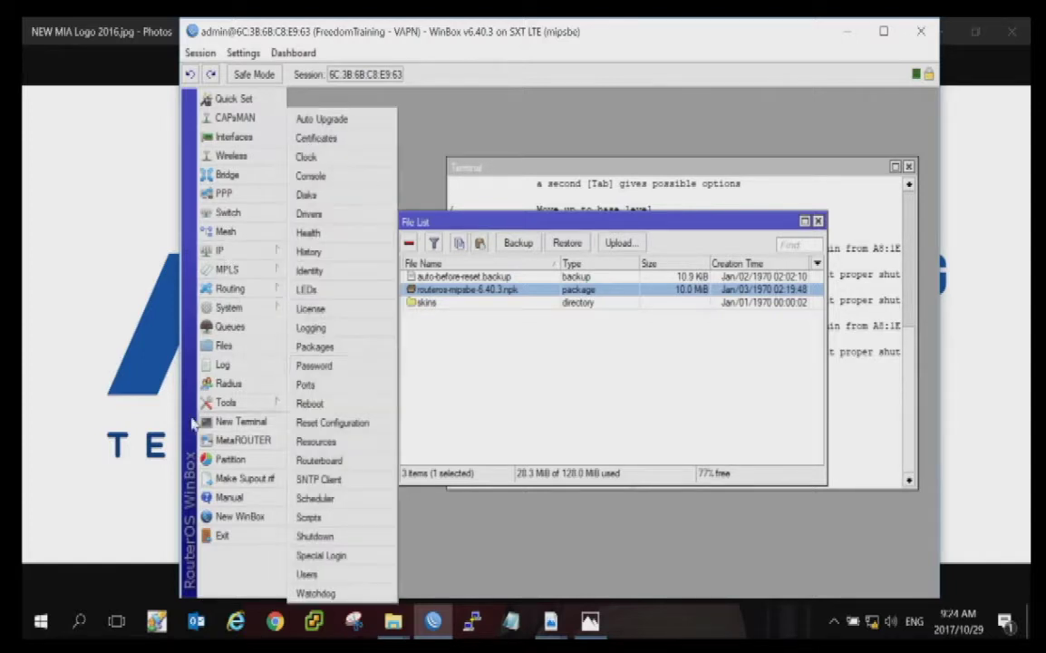
mouse_move(234, 410)
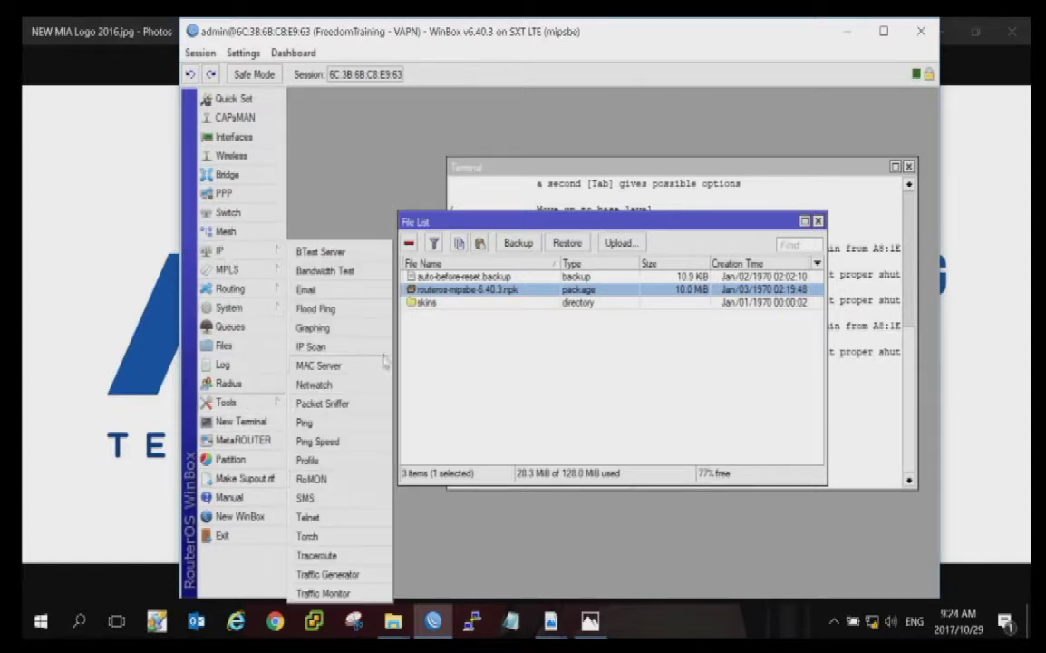
left_click(583, 409)
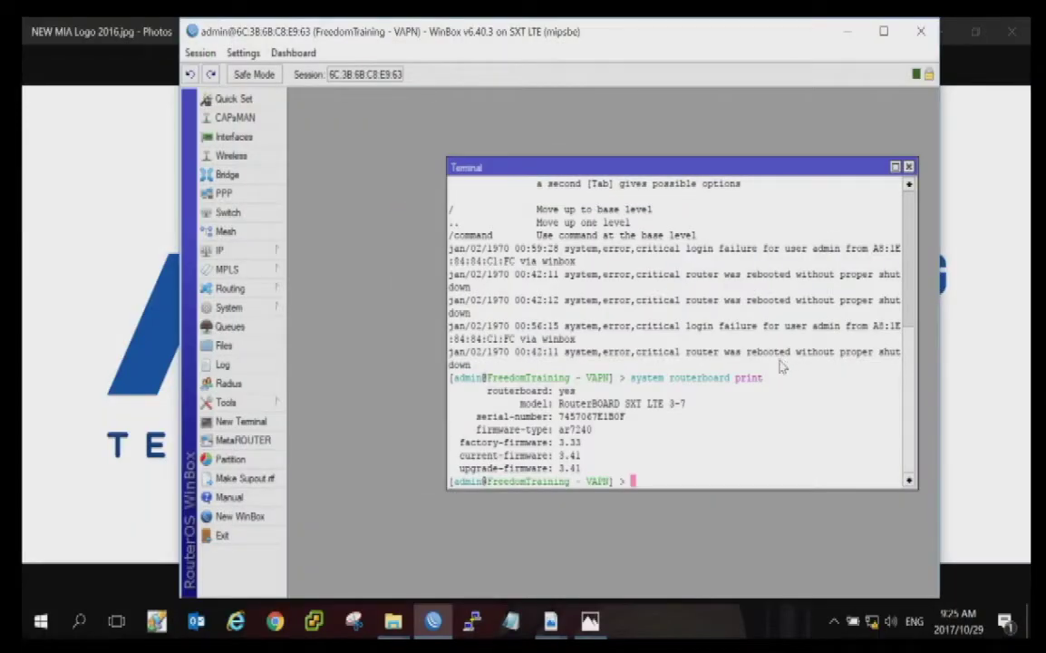
- Close the terminal, then check the password and APN in the lte1 interface's general settings and apply the settings
left_click_drag(707, 165, 636, 145)
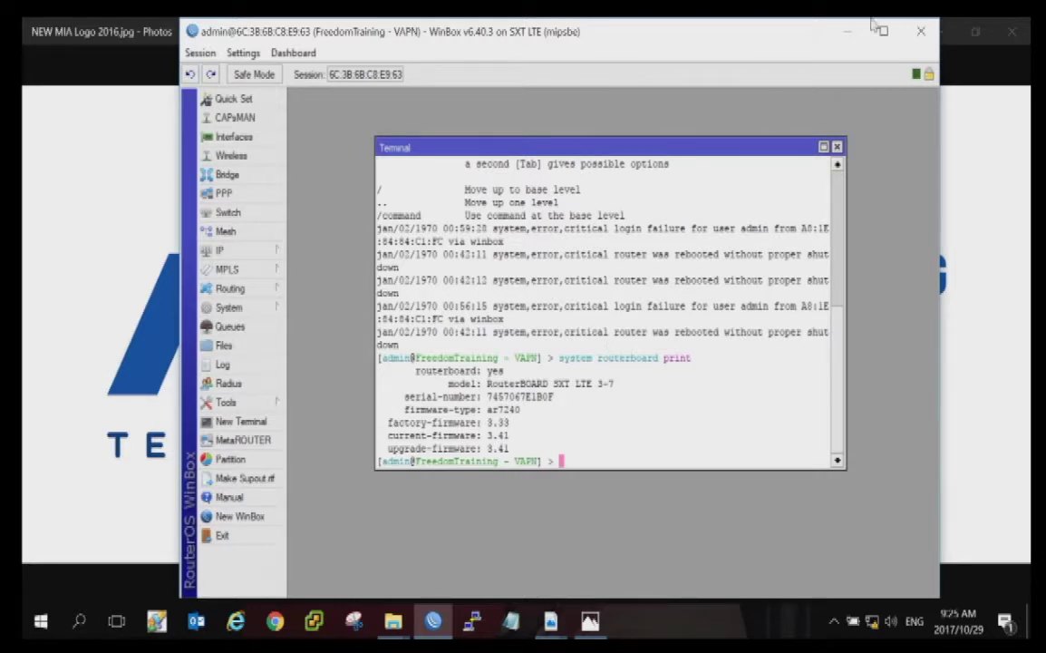
left_click(837, 146)
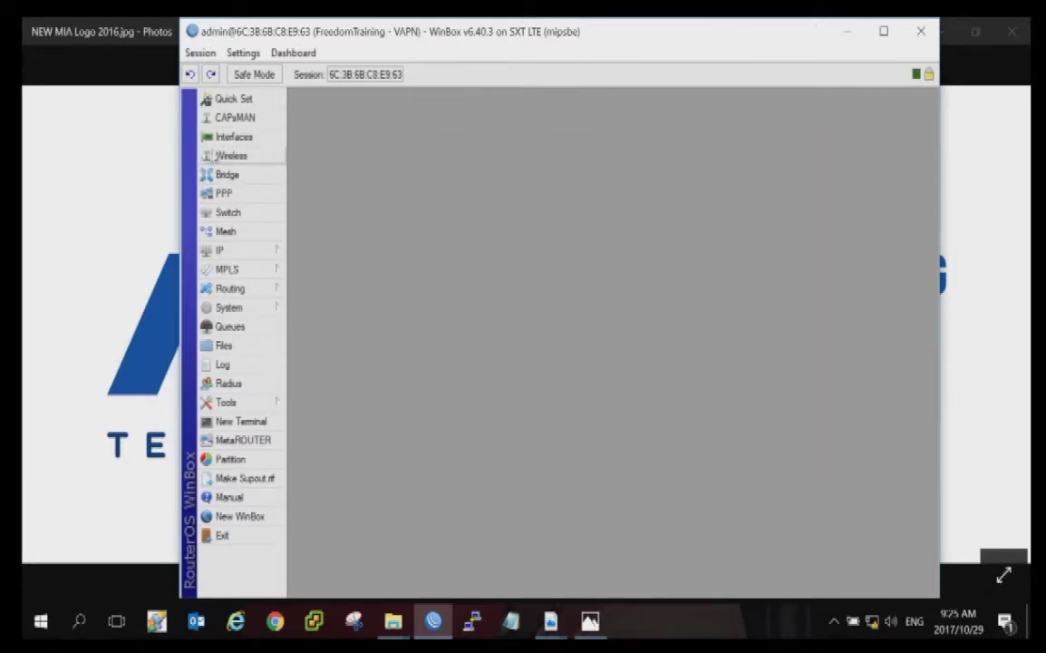
left_click(232, 137)
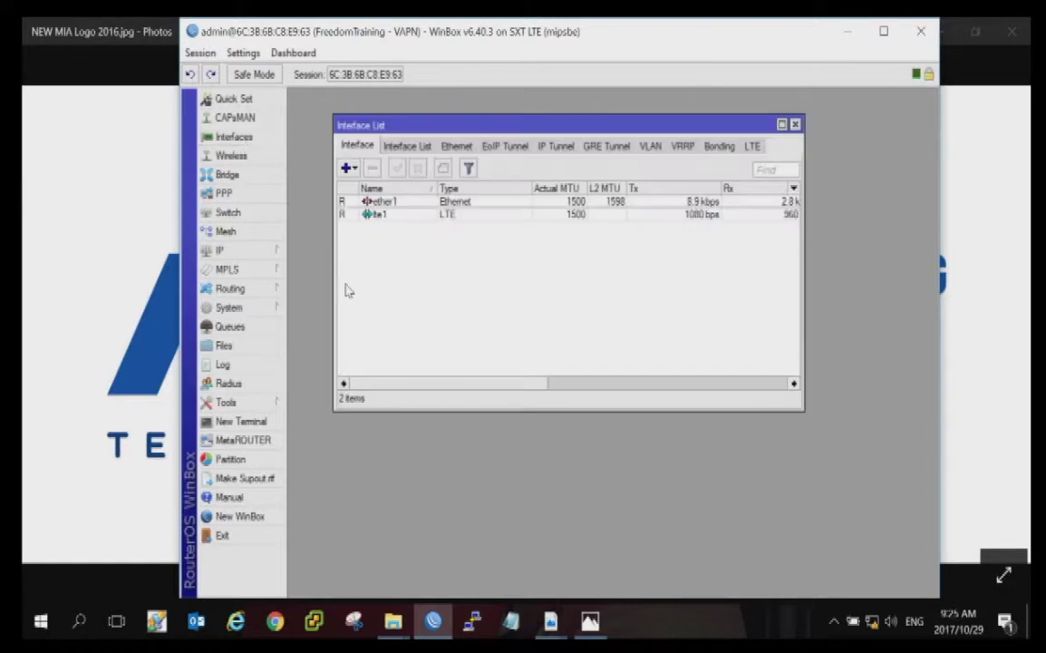
double_click(401, 216)
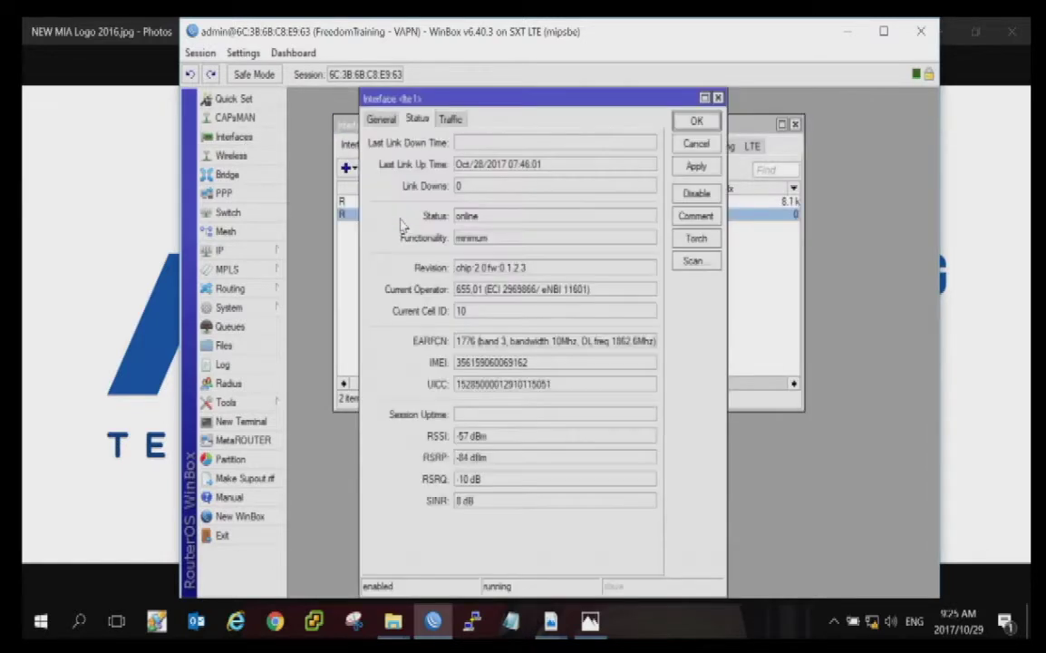
left_click(382, 120)
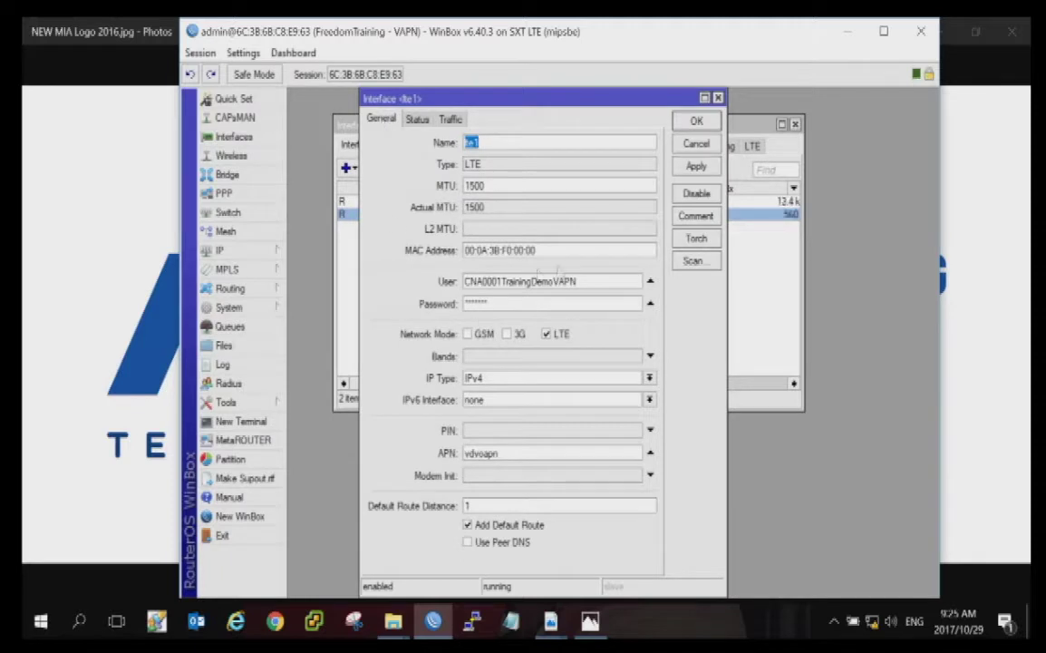
left_click(590, 303)
left_click(539, 454)
double_click(492, 458)
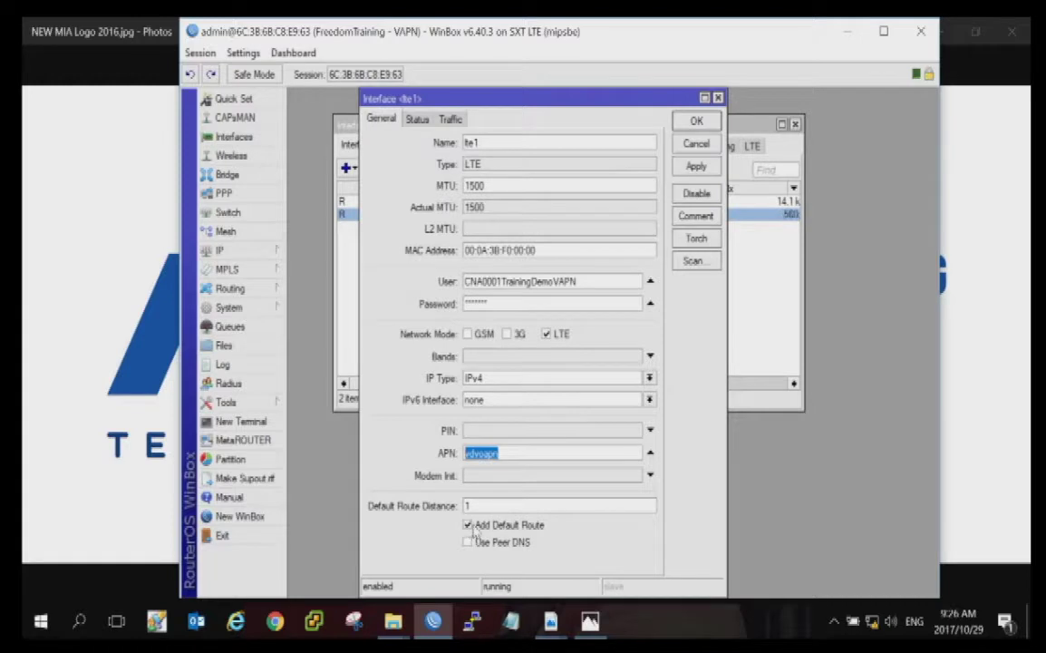
left_click(696, 166)
left_click(696, 121)
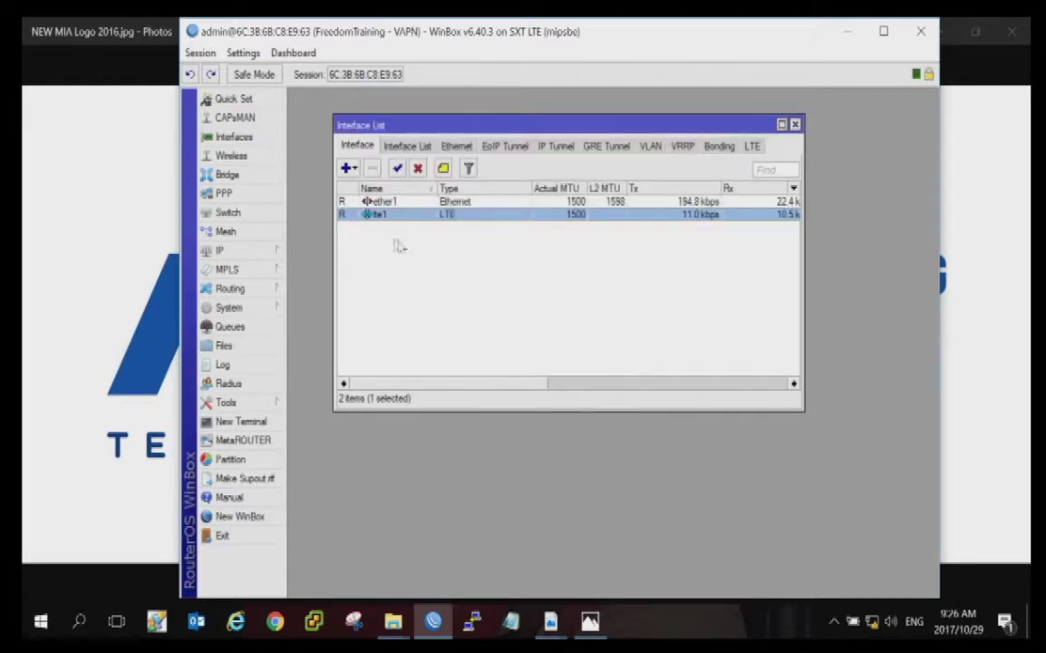
- Restart the lte1 interface by disabling it and enabling it again
left_click(417, 168)
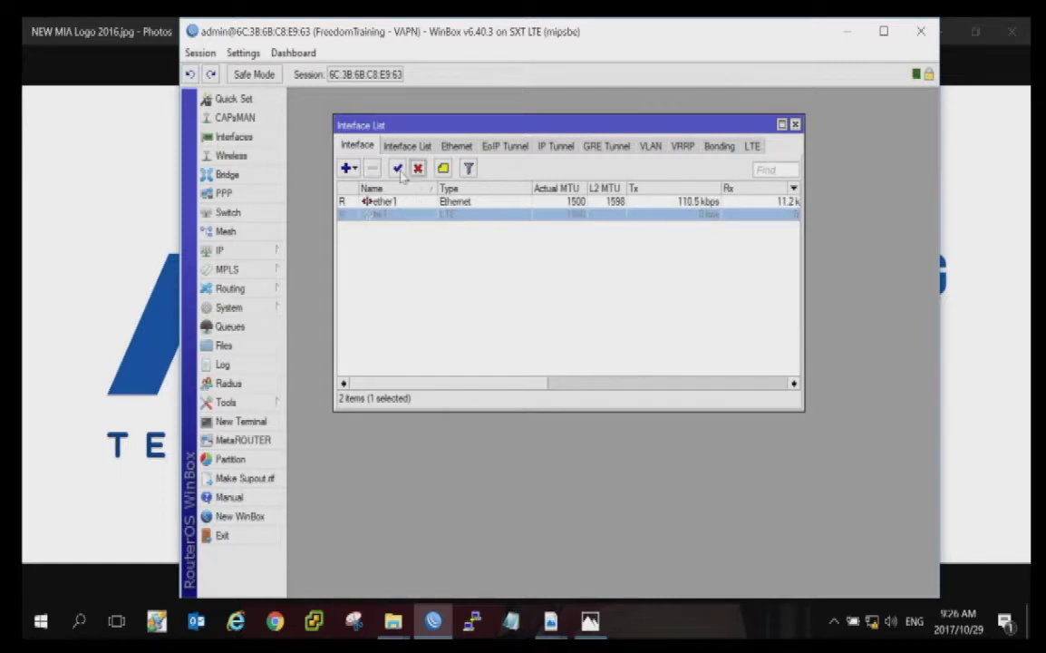
left_click(397, 168)
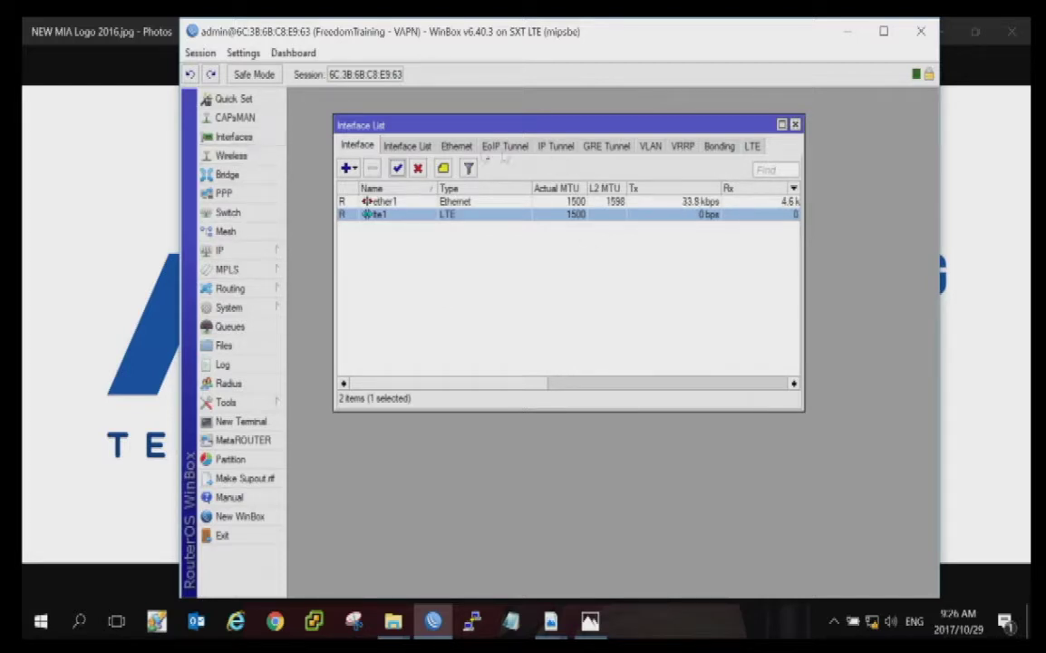
- Check the IP address assigned to lte1 in the router's address list, and close the list
left_click(209, 250)
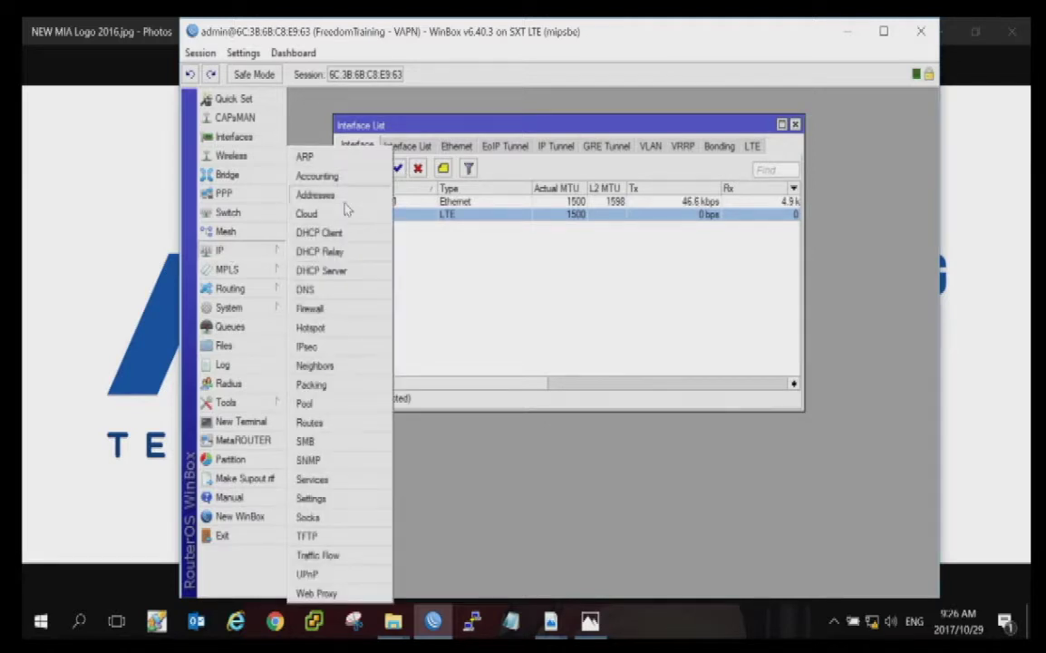
left_click(319, 195)
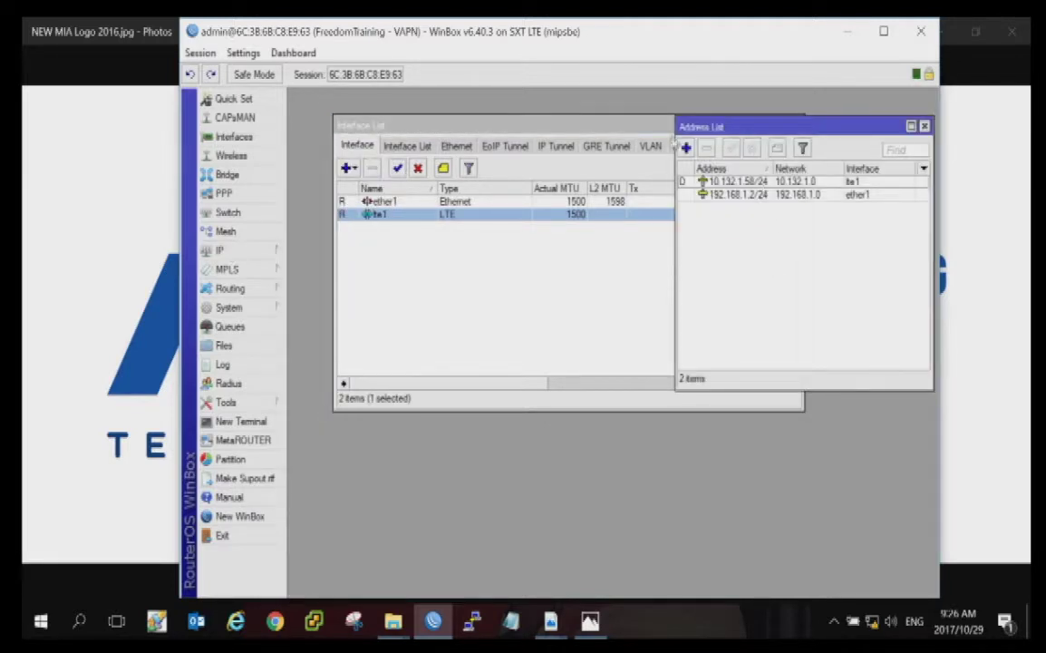
left_click_drag(647, 132, 649, 245)
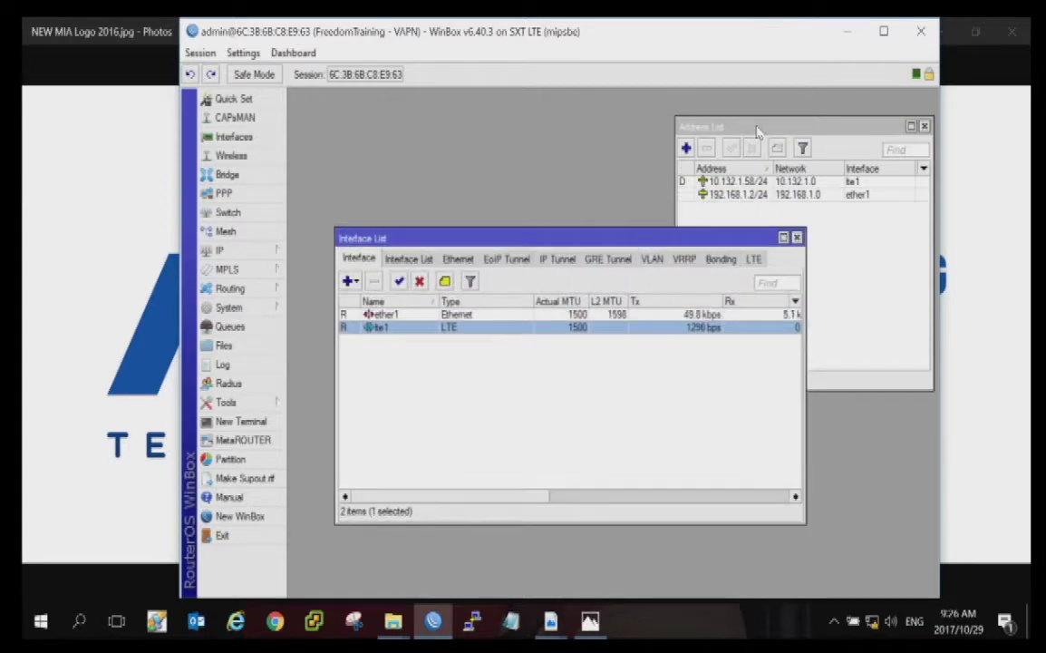
left_click(693, 129)
left_click(734, 181)
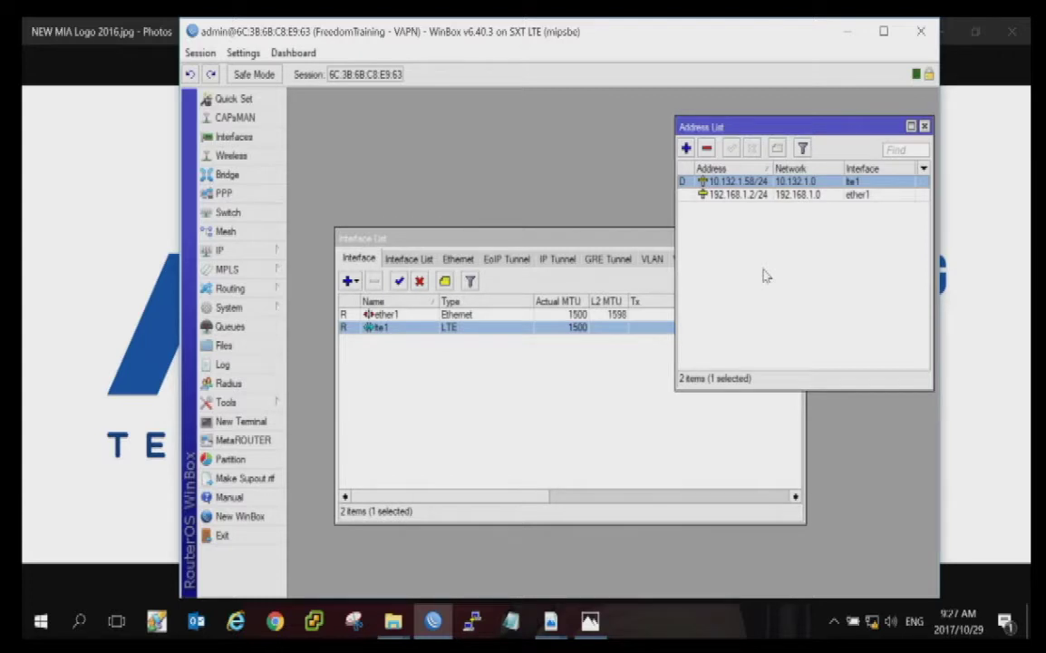
left_click(225, 250)
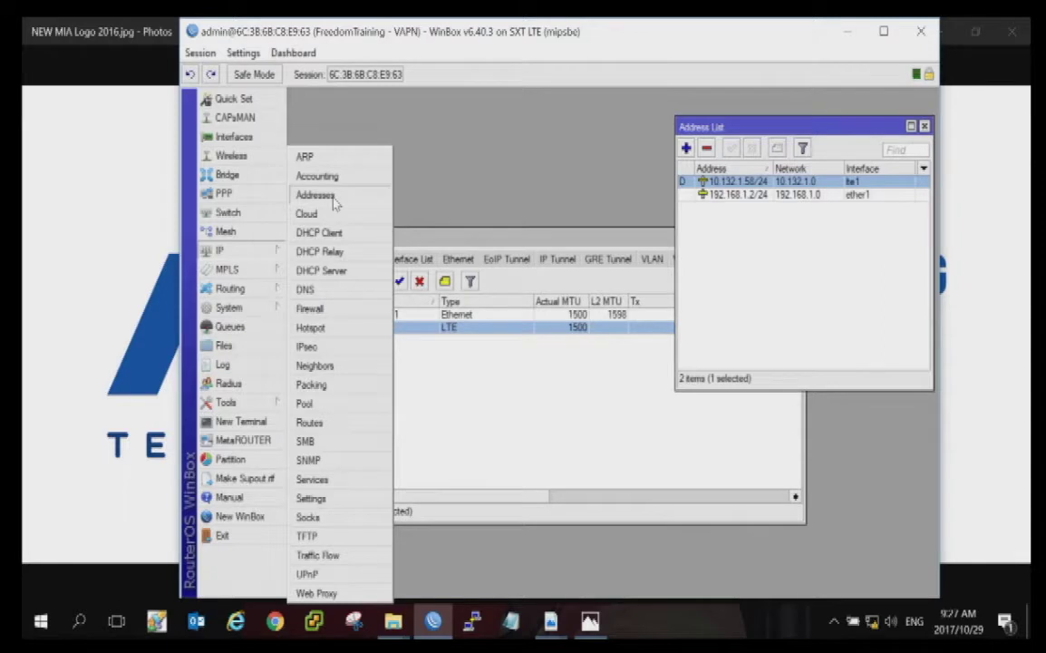
left_click(687, 124)
left_click_drag(756, 126, 712, 125)
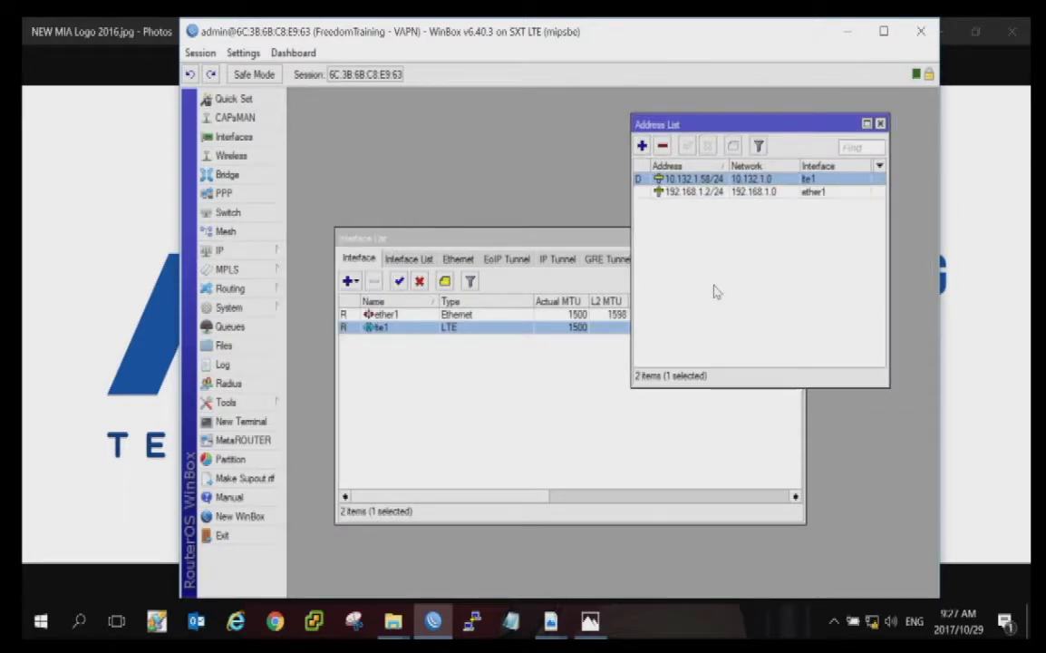
left_click(880, 123)
- Set up a DHCP server on ether1 with gateway 192.168.1.2, addresses 192.168.1.1 and 192.168.1.3-192.168.1.254, no DNS servers and a 00:10:00 lease time
left_click(227, 251)
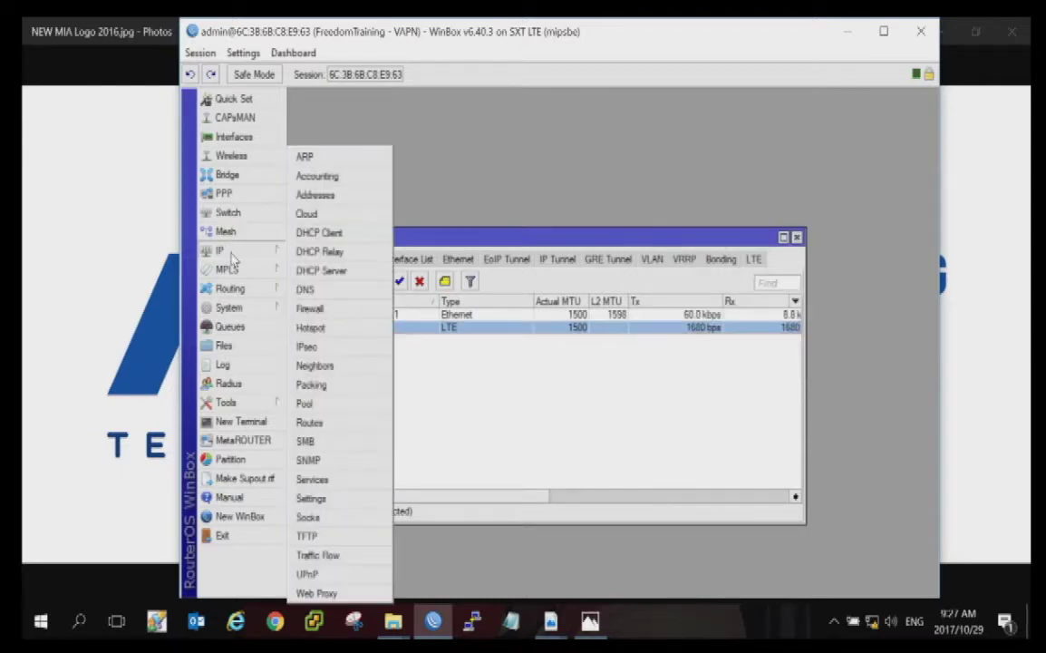
left_click(322, 271)
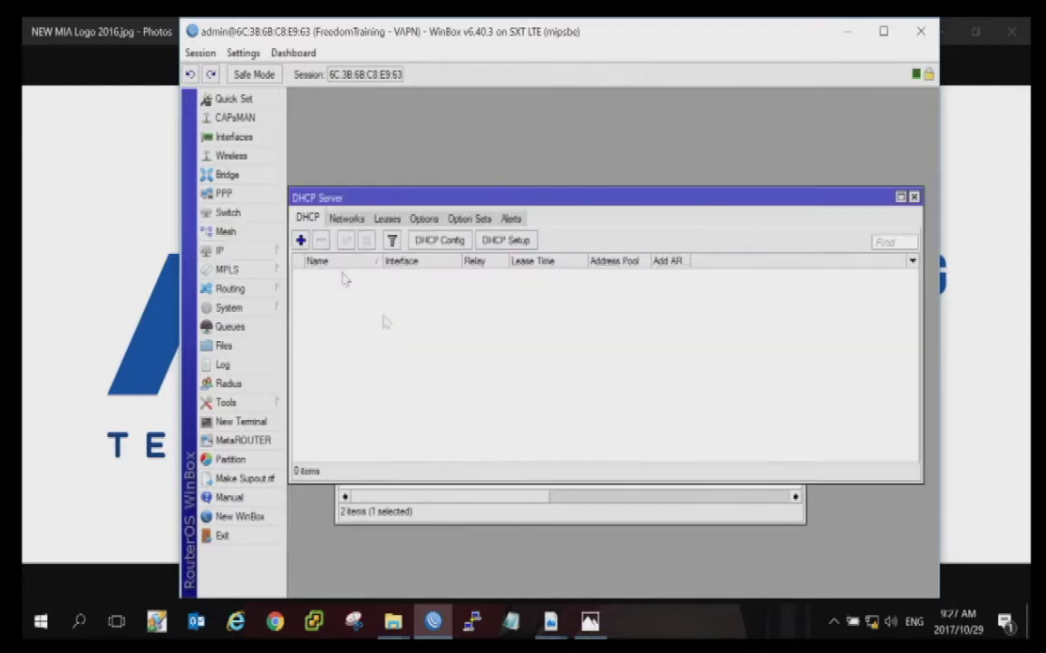
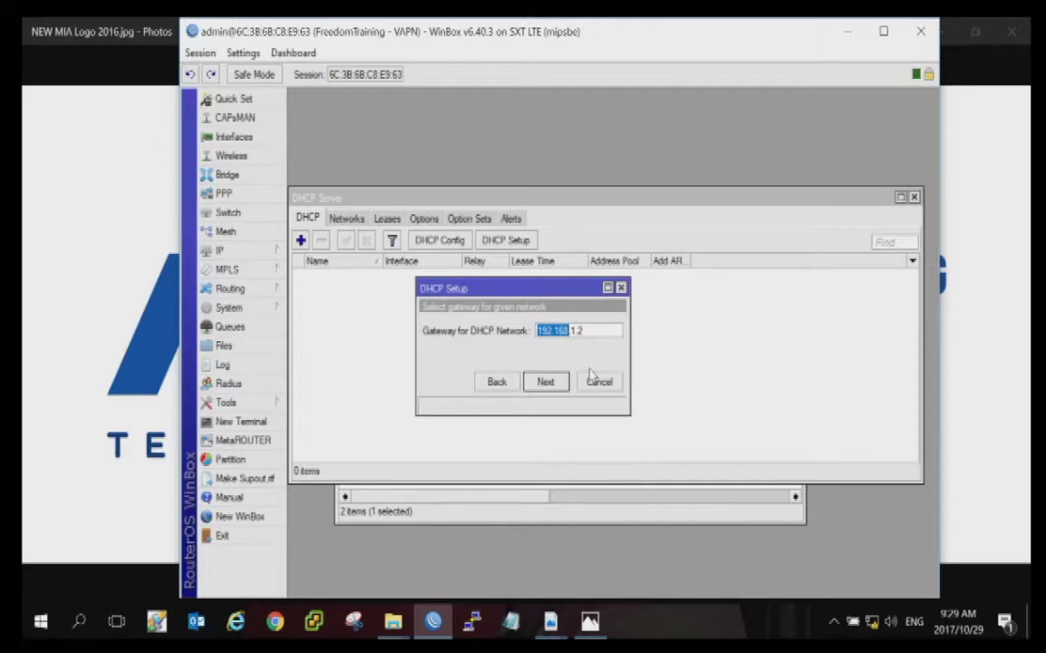
left_click(544, 382)
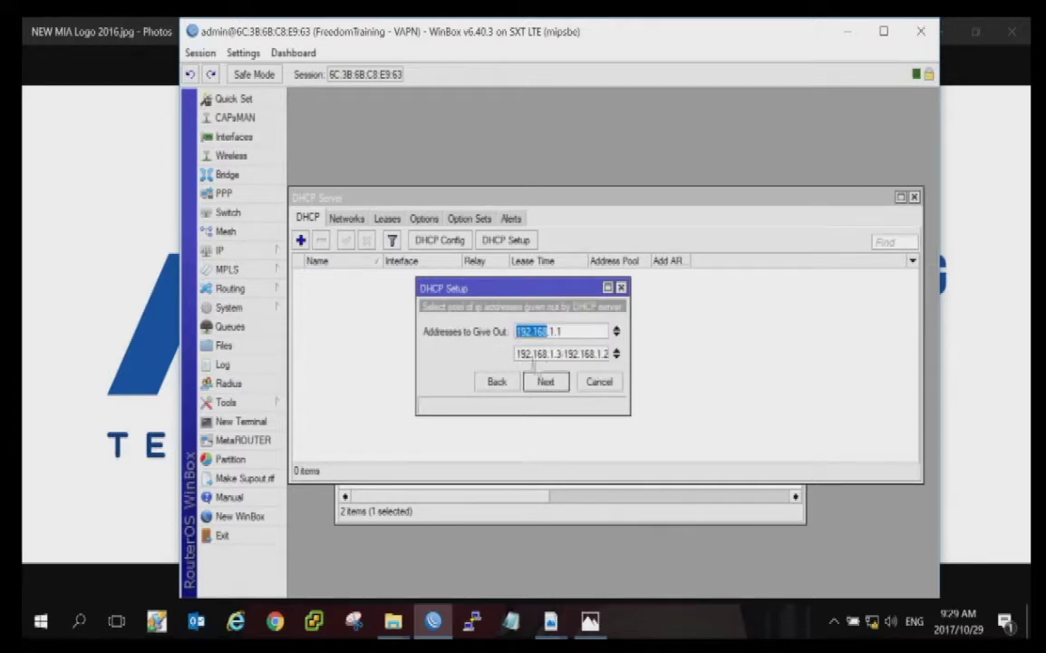
left_click(506, 319)
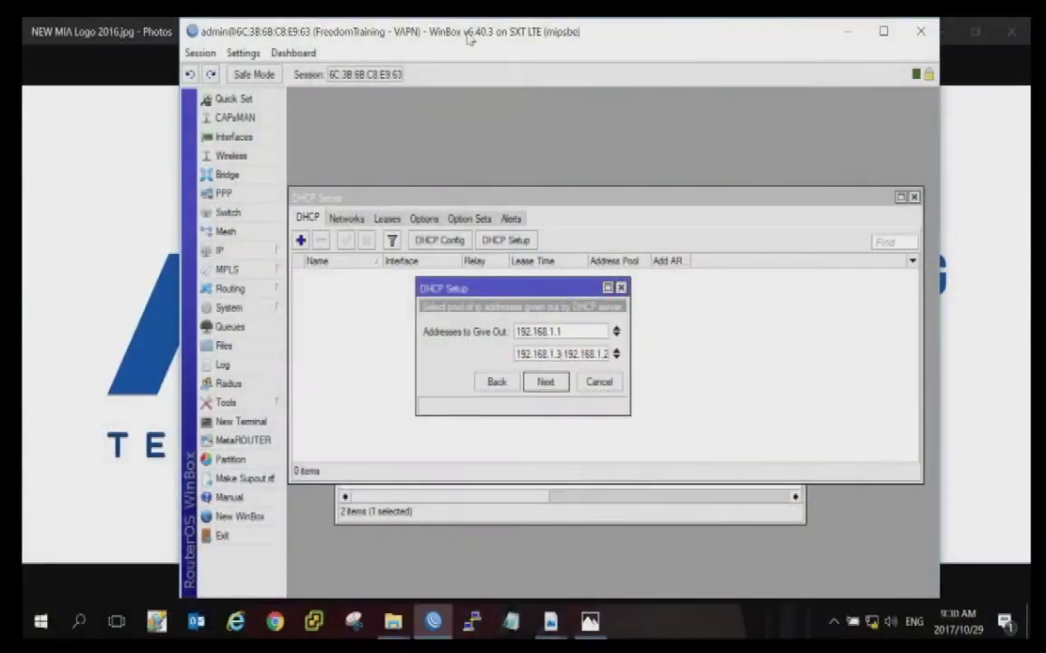
left_click(544, 382)
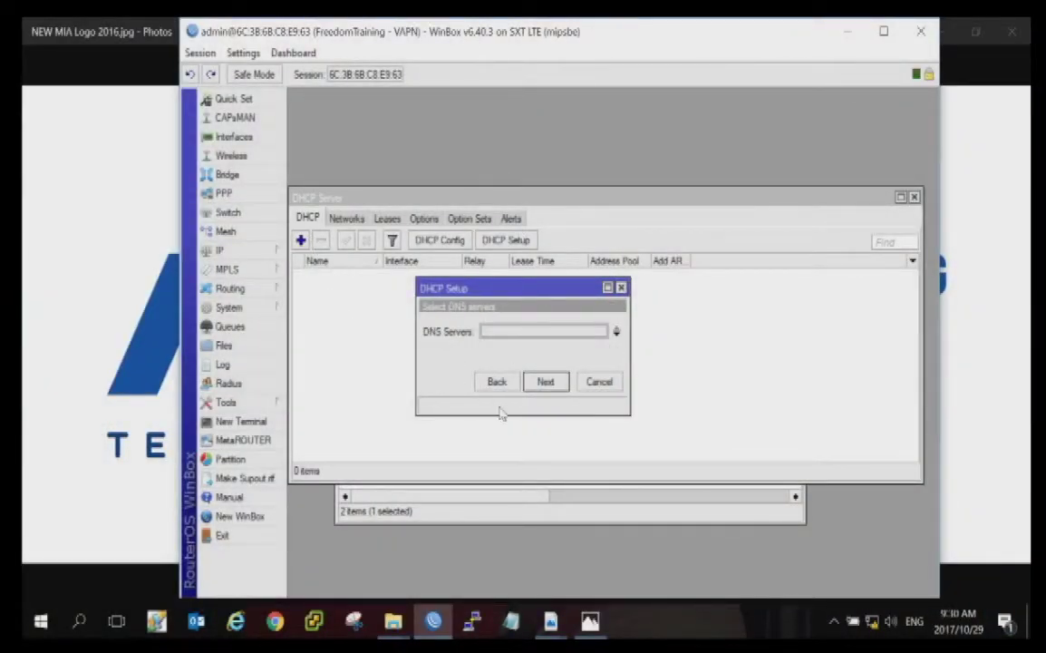
left_click(545, 381)
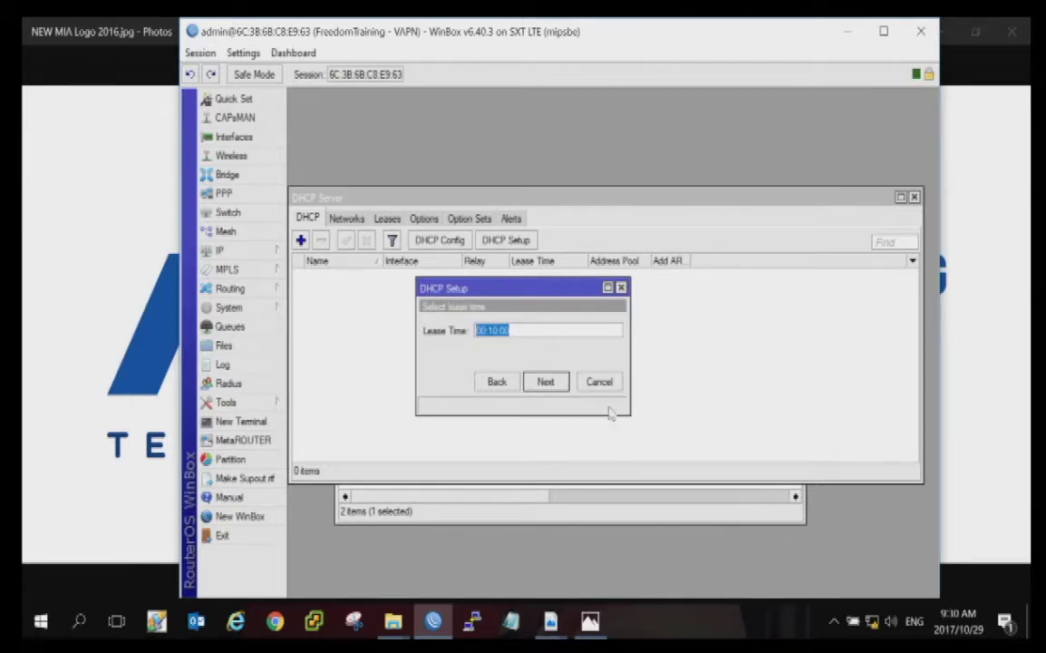
left_click(546, 382)
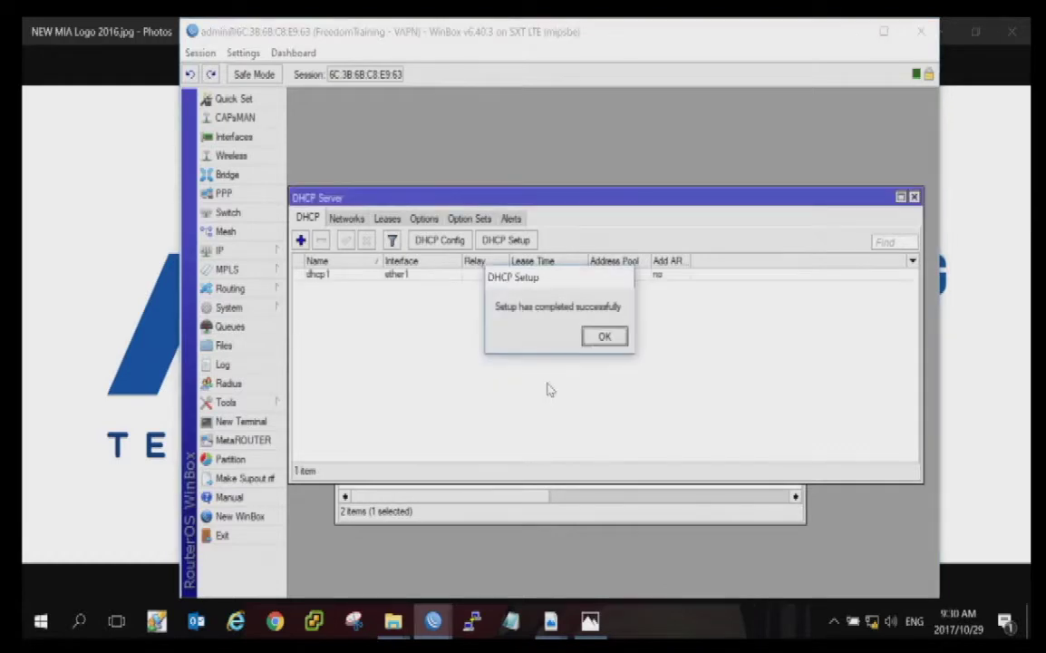
left_click(603, 337)
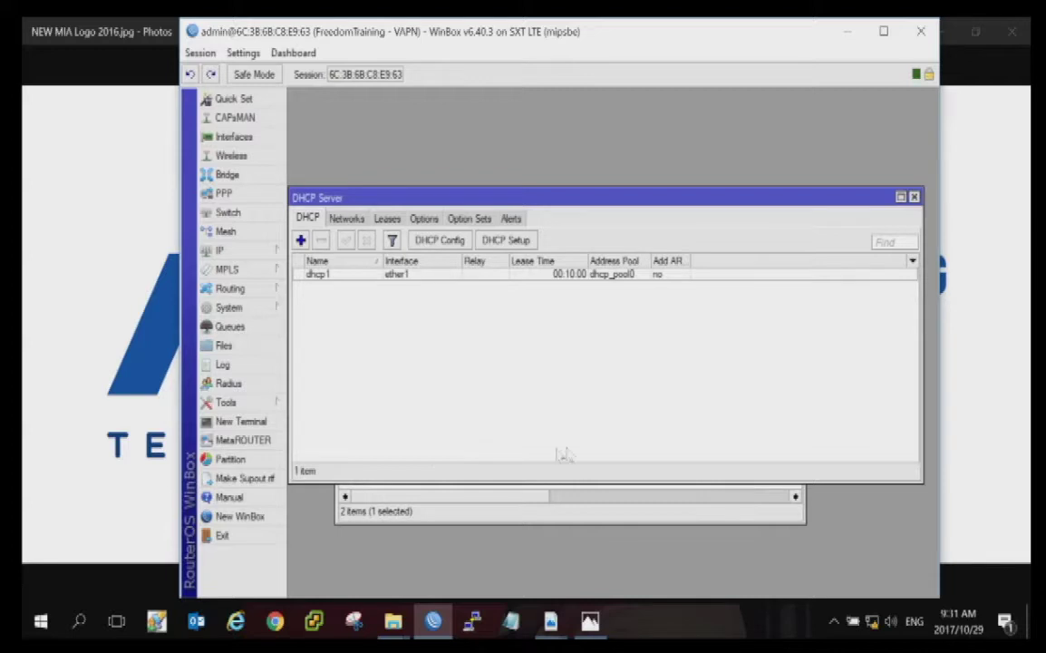
- Remove the DHCP server on ether1 and its address pool from the router, and close the DHCP server list
left_click(387, 220)
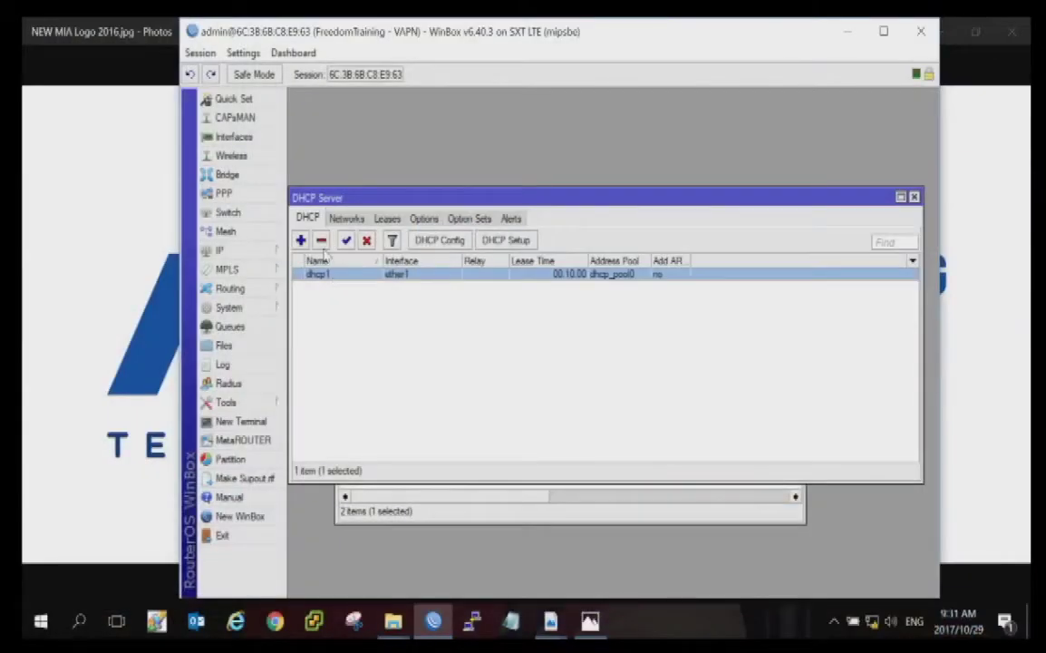
left_click(321, 239)
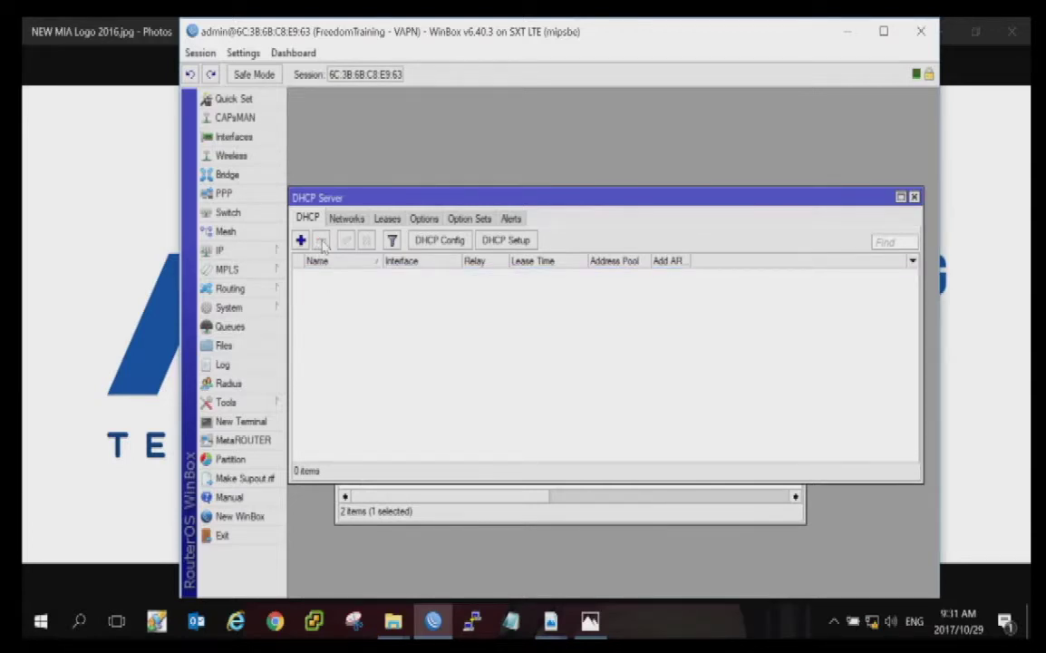
left_click(238, 252)
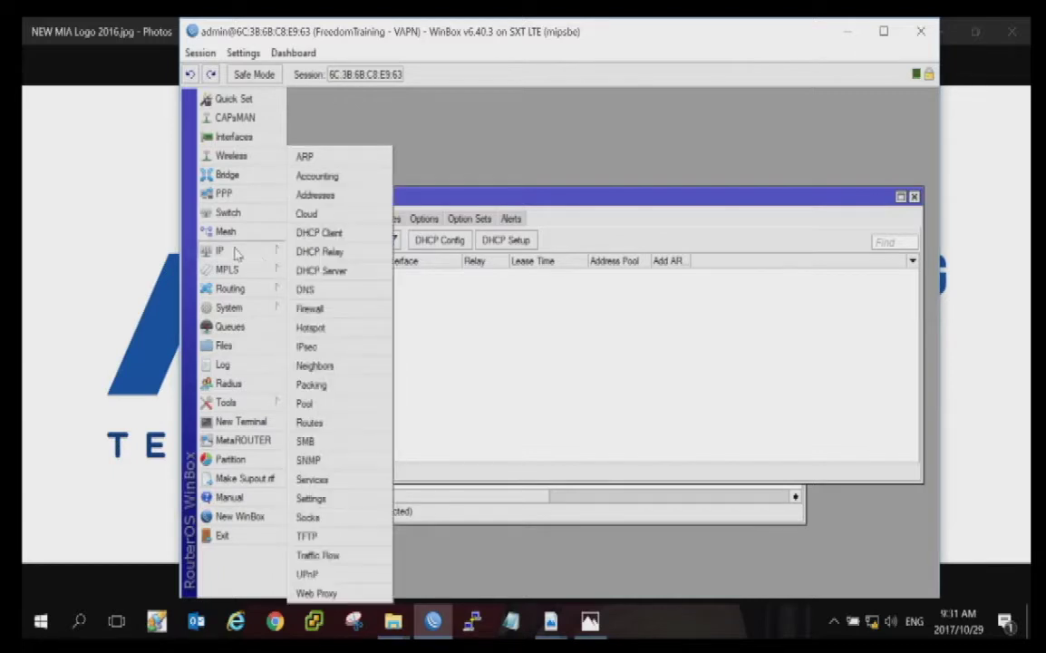
left_click(353, 409)
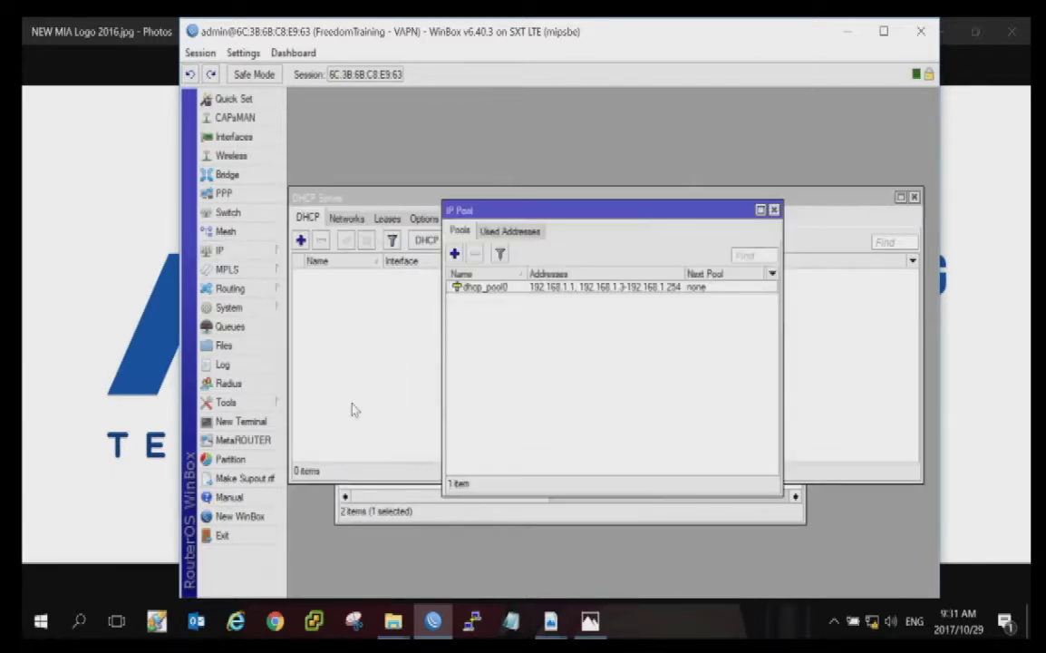
left_click(492, 290)
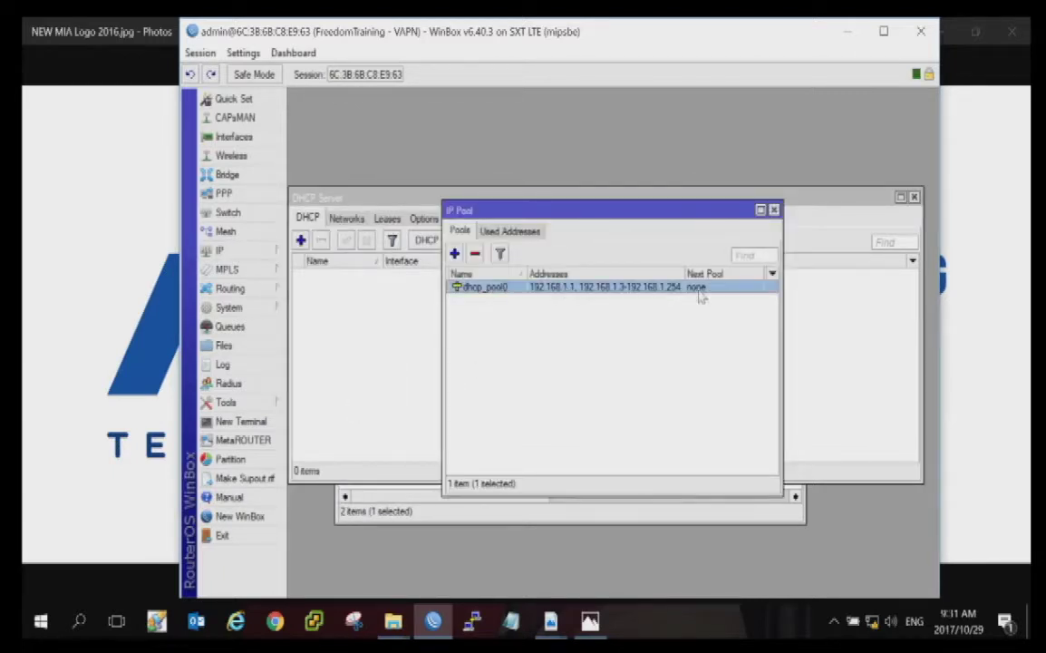
left_click(475, 254)
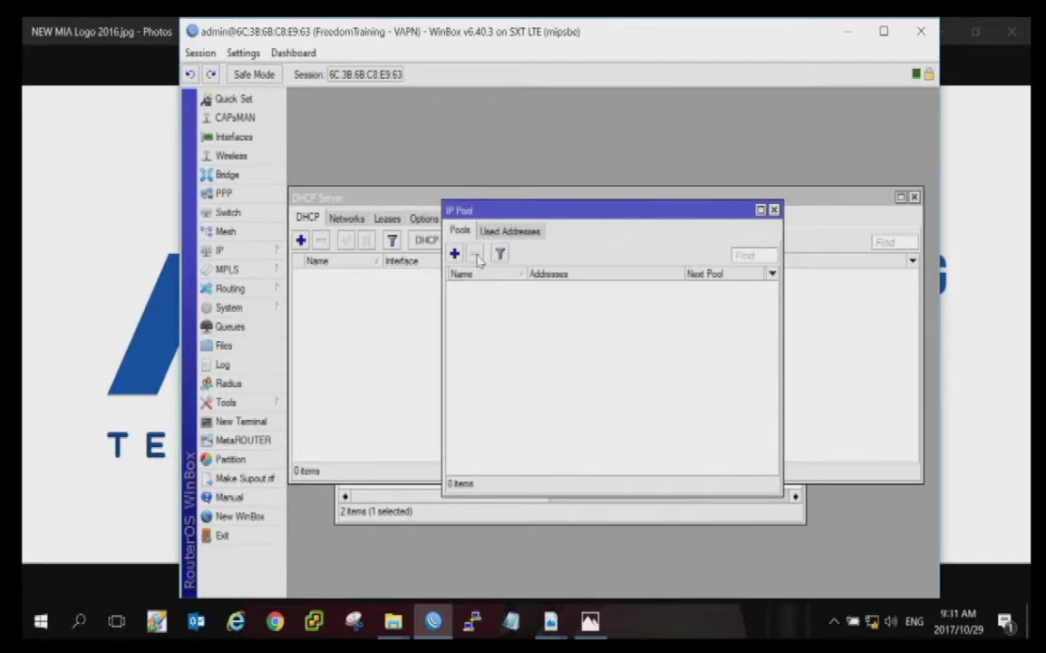
left_click(704, 198)
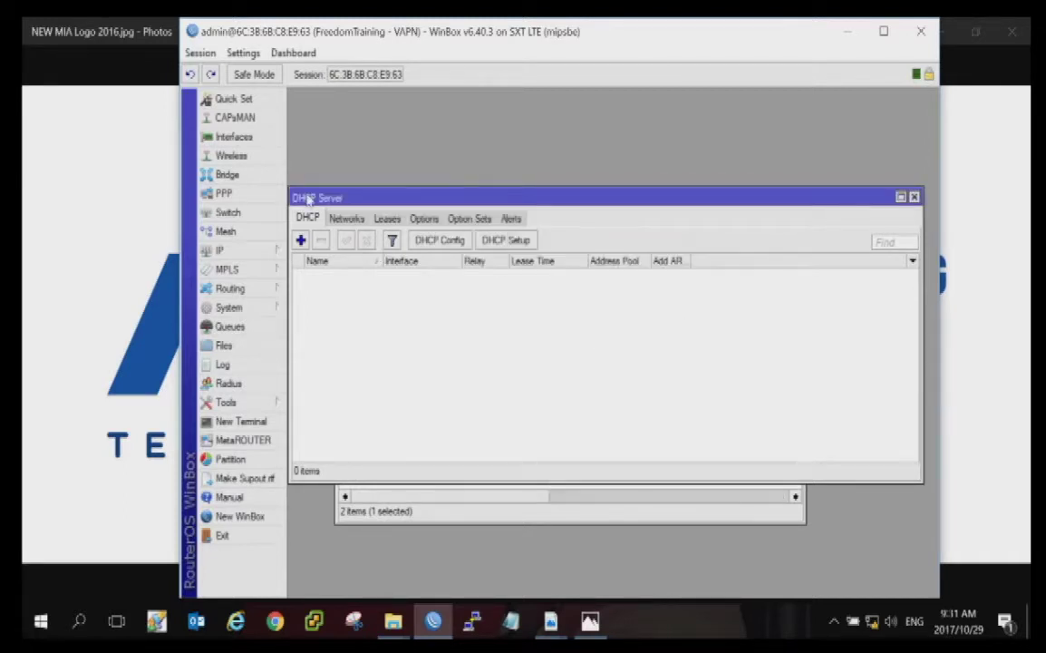
left_click(914, 198)
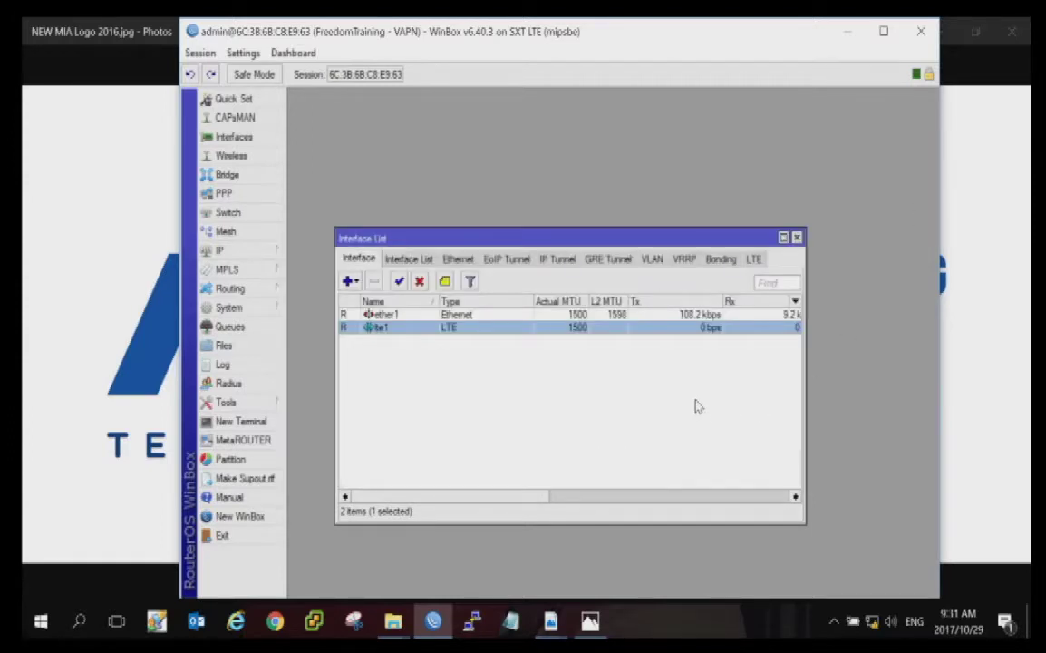
- Check the chain, outgoing interface and action of the firewall's existing masquerade NAT rule, and close the rule
left_click(225, 250)
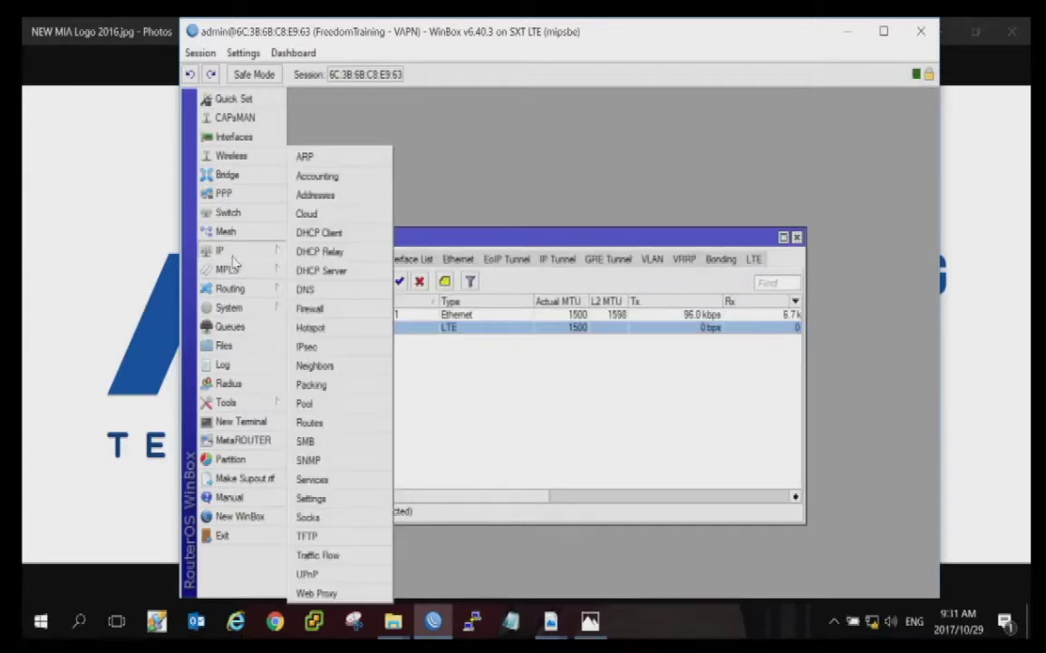
left_click(346, 316)
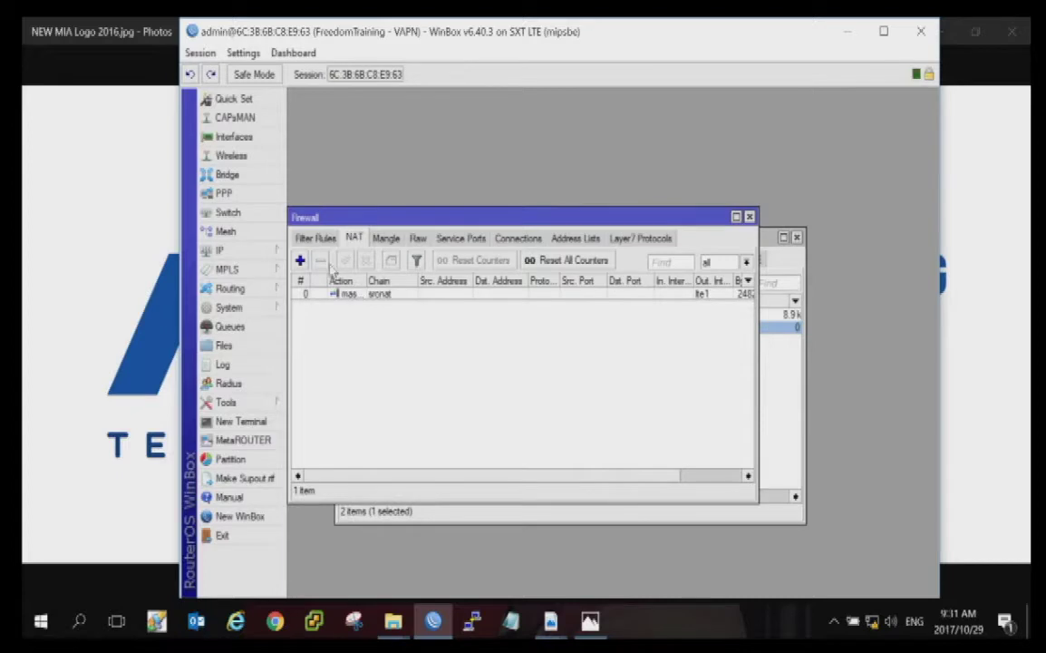
double_click(343, 294)
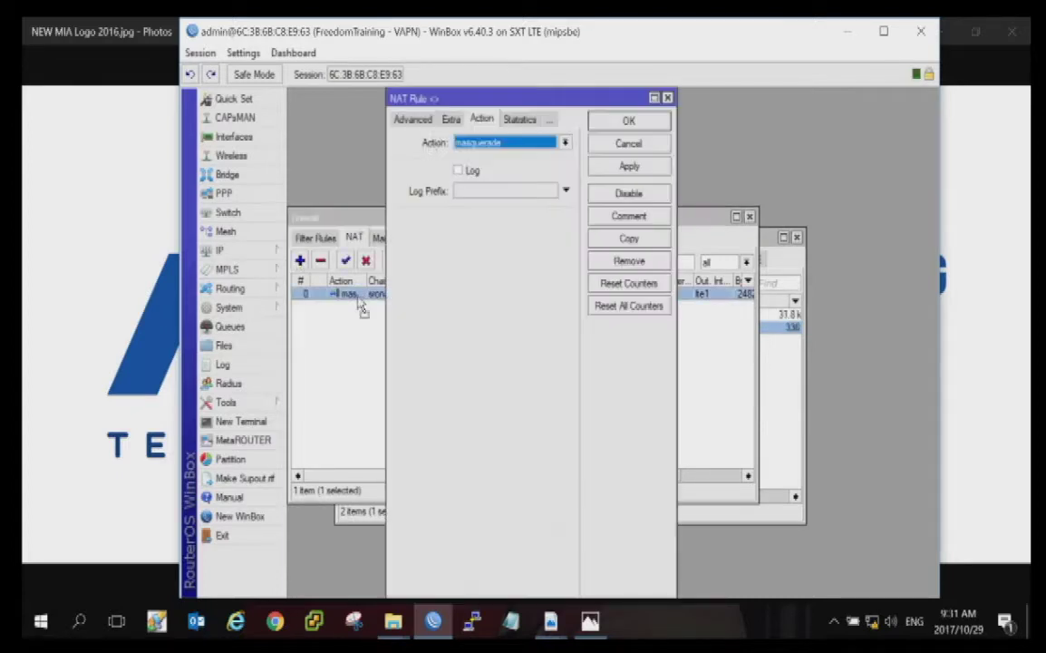
left_click(422, 121)
left_click(410, 121)
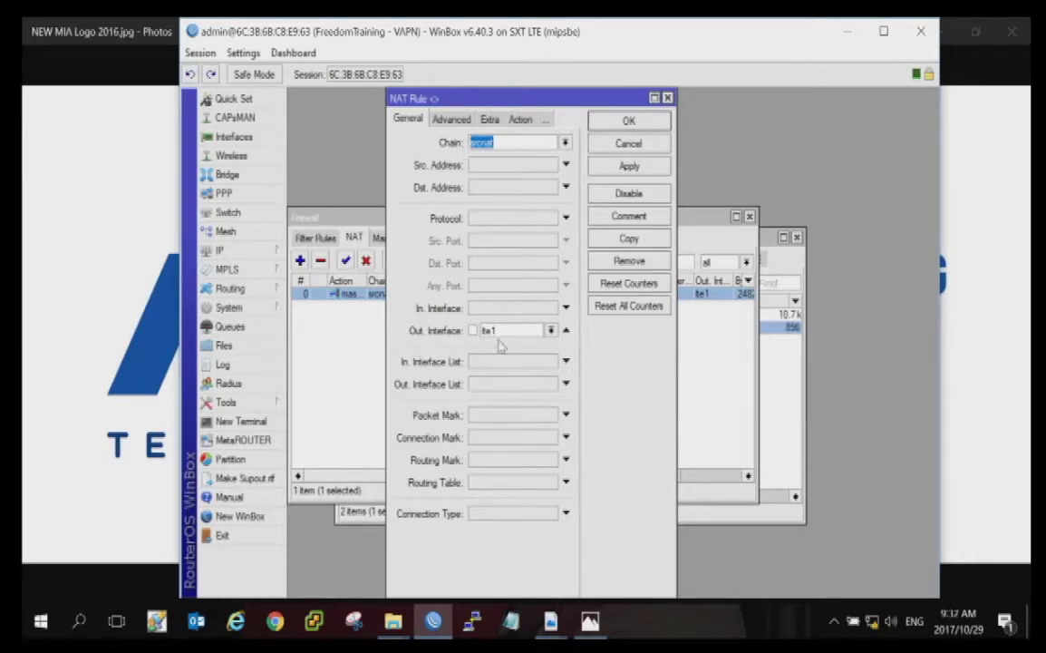
left_click(520, 119)
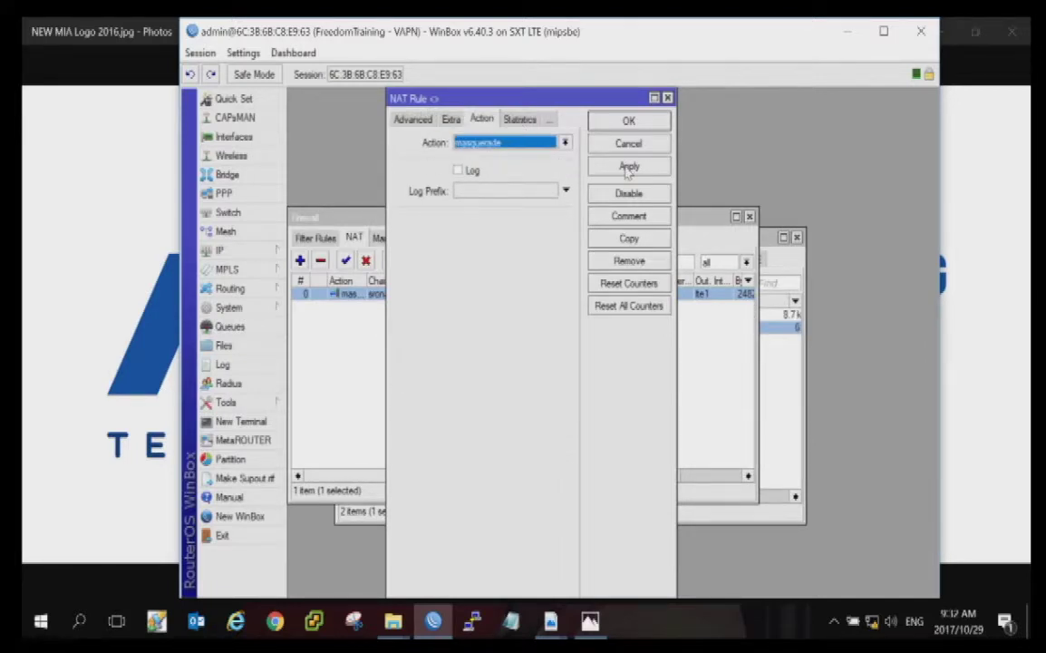
left_click(624, 129)
left_click(626, 122)
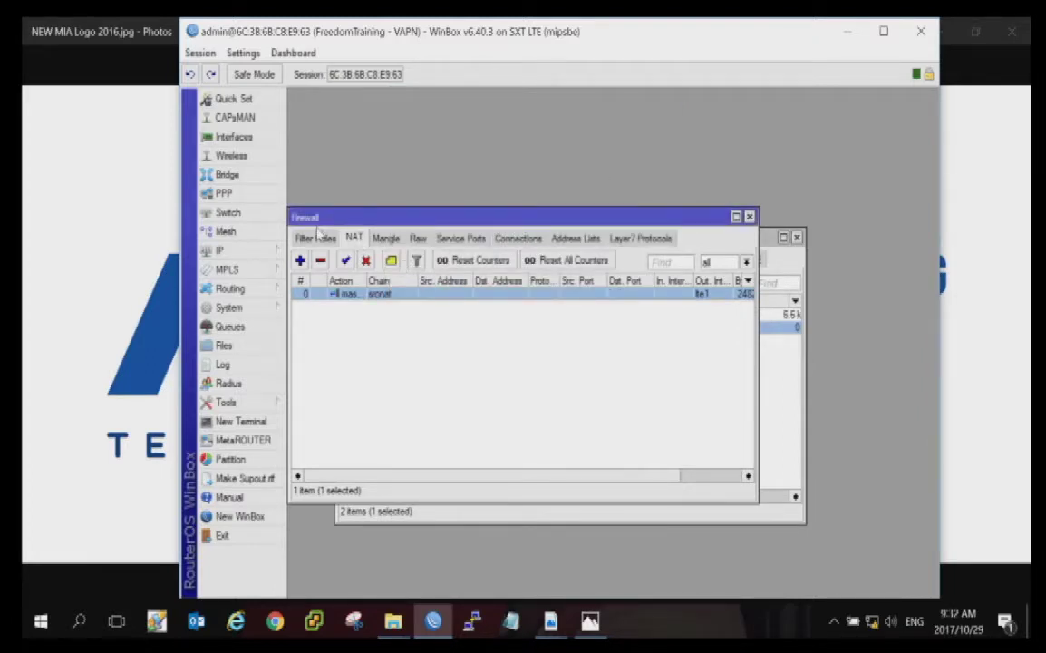
- Enable the sip entry in the firewall's service ports
left_click(461, 238)
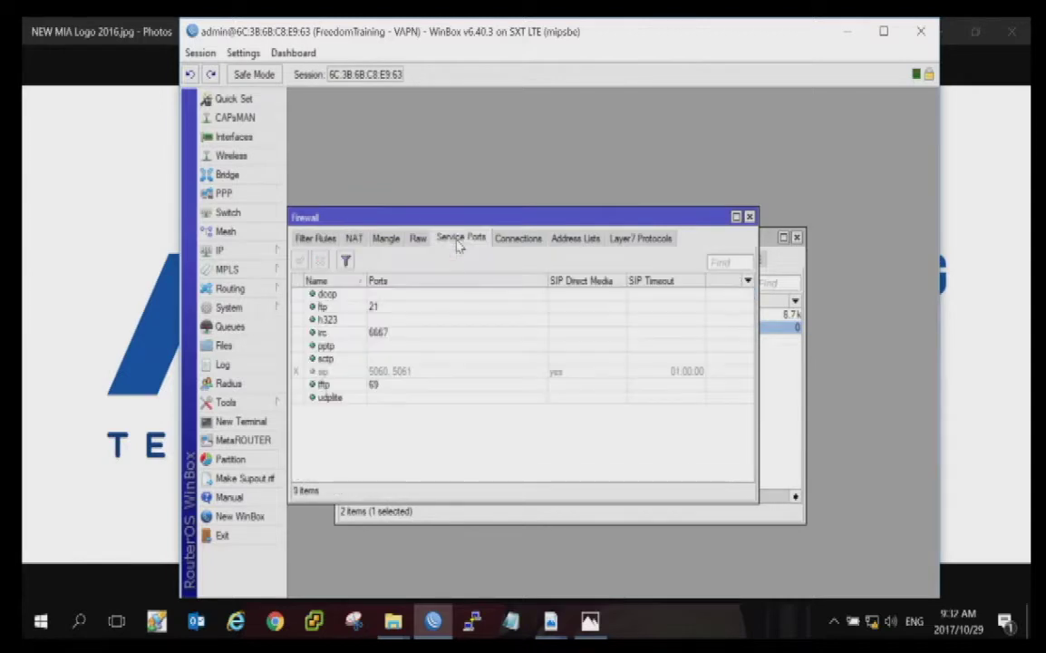
left_click(331, 371)
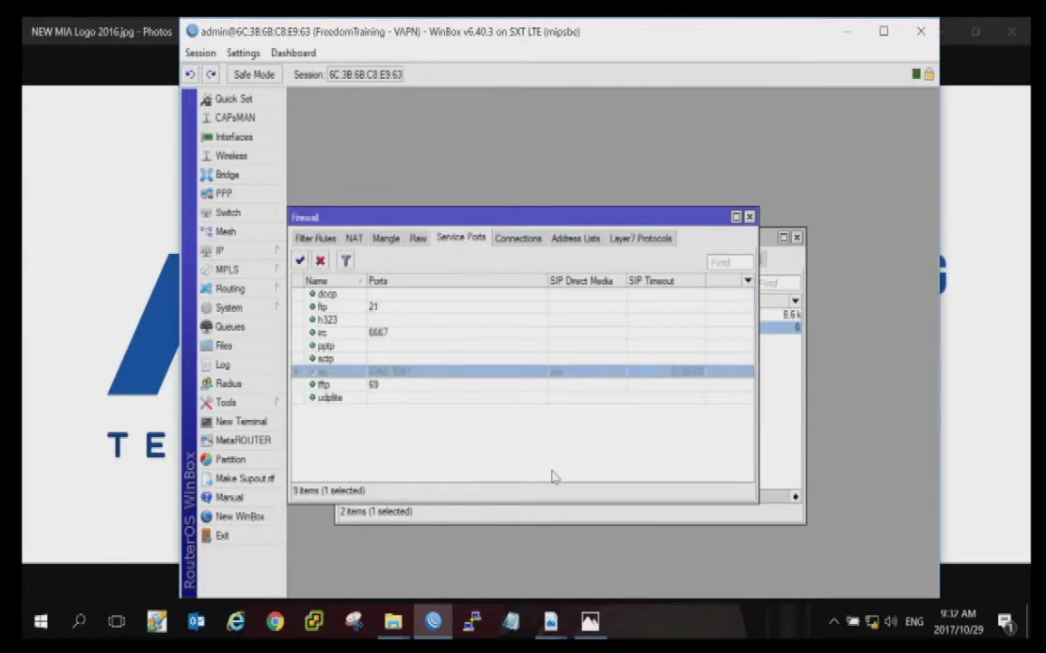
left_click(553, 477)
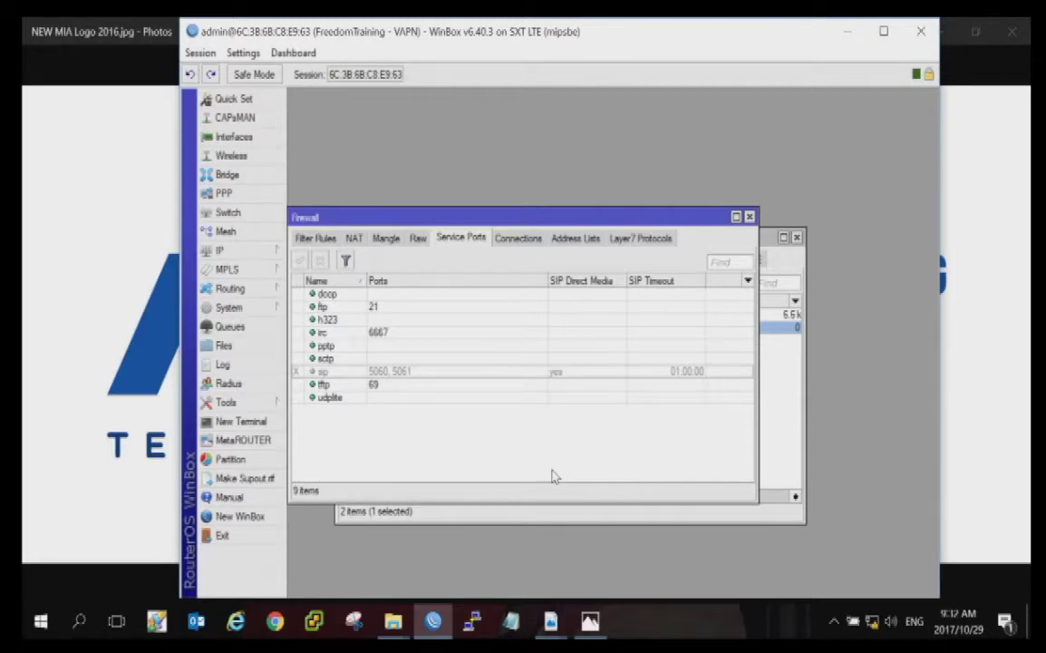
left_click(337, 371)
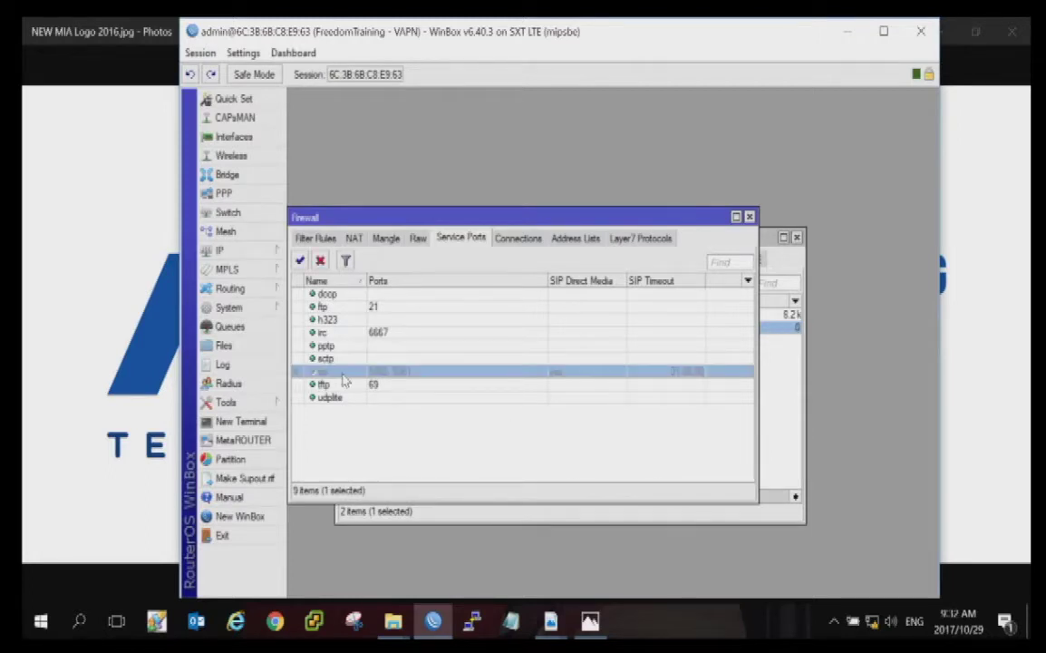
left_click(300, 261)
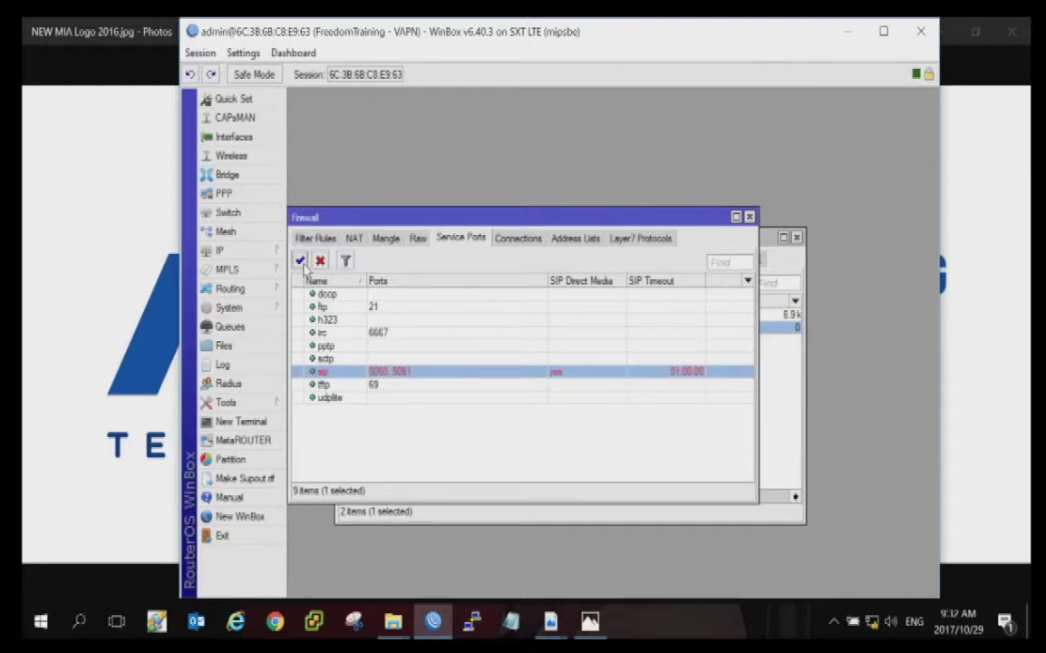
left_click(402, 415)
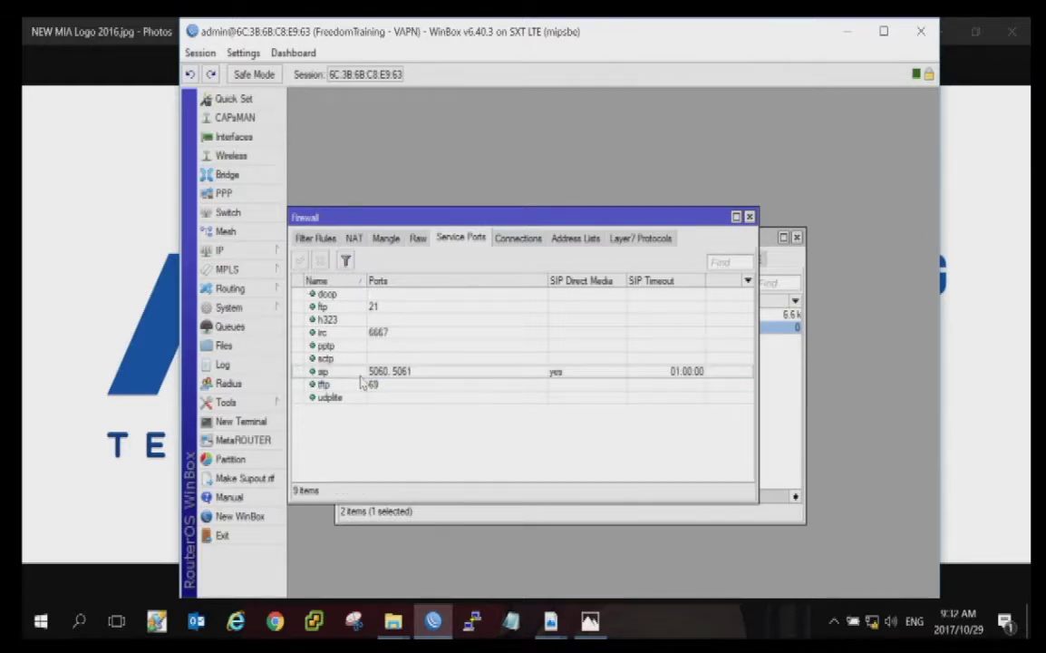
- Disable the sip service port again and close the firewall settings
left_click(335, 372)
left_click(320, 261)
left_click(431, 464)
left_click(749, 217)
- Review the router's SNMP settings, including contact info, location and trap interfaces, and cancel without applying changes
left_click(225, 250)
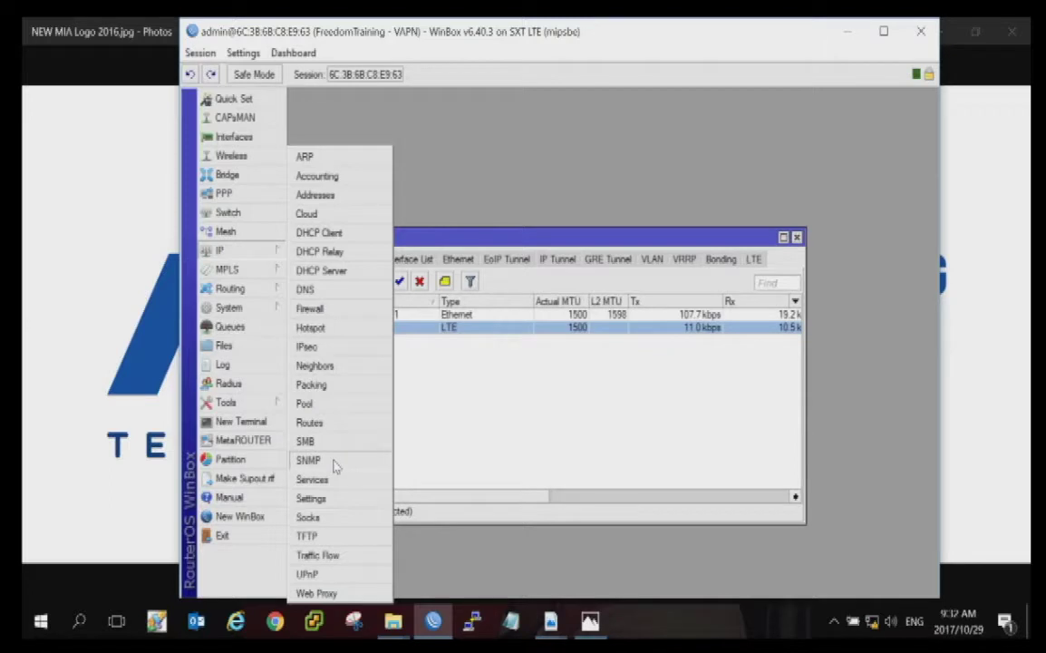
left_click(333, 464)
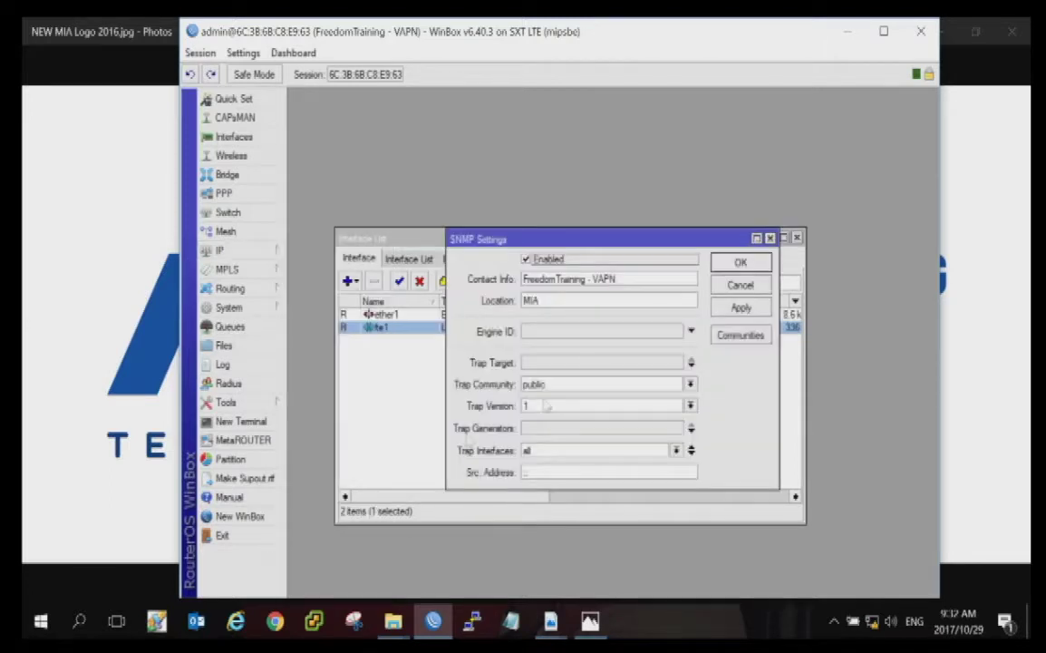
left_click_drag(583, 243, 578, 147)
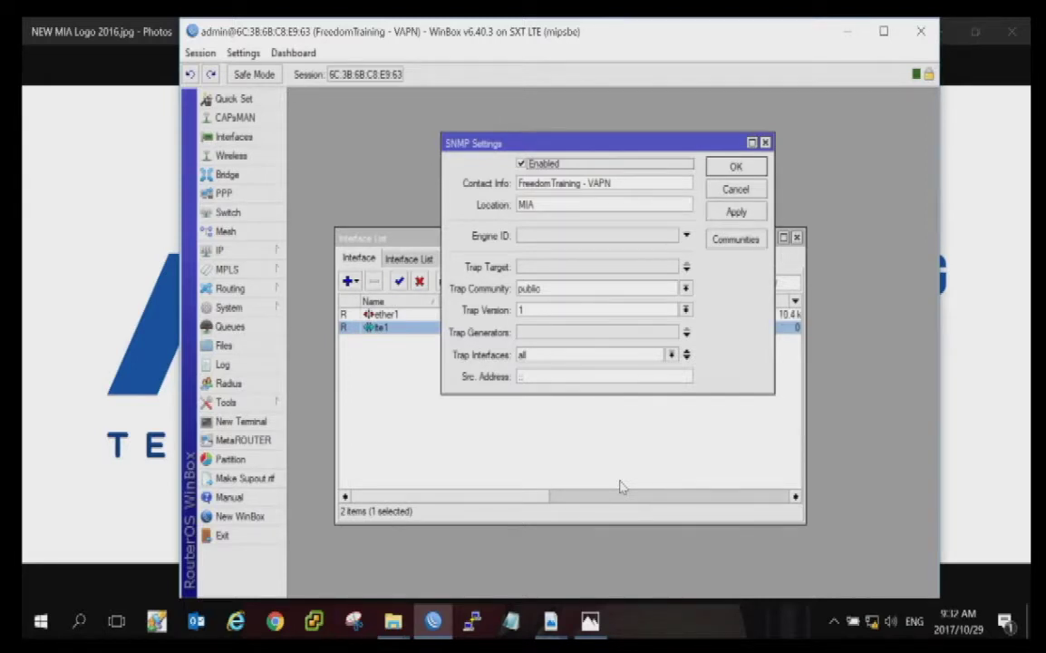
left_click(657, 185)
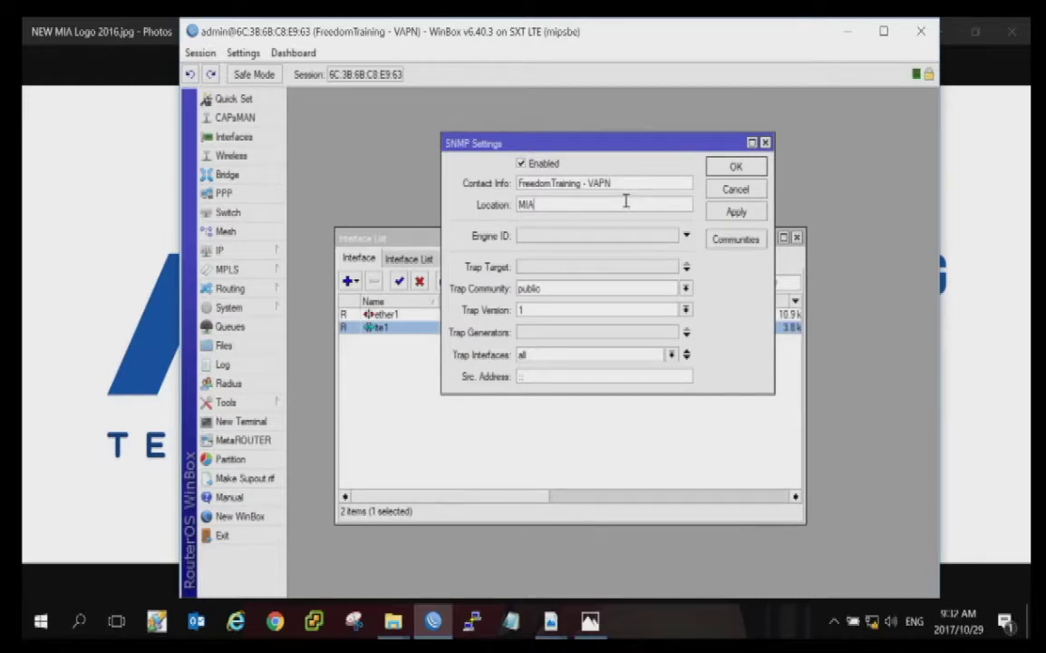
left_click(563, 360)
left_click(564, 366)
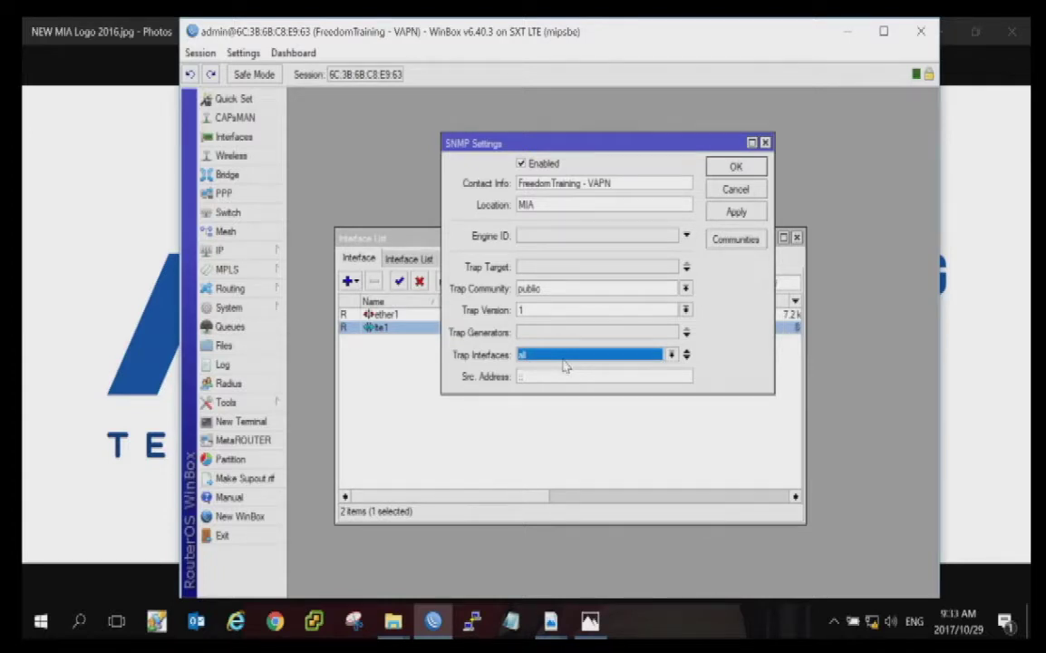
left_click(736, 187)
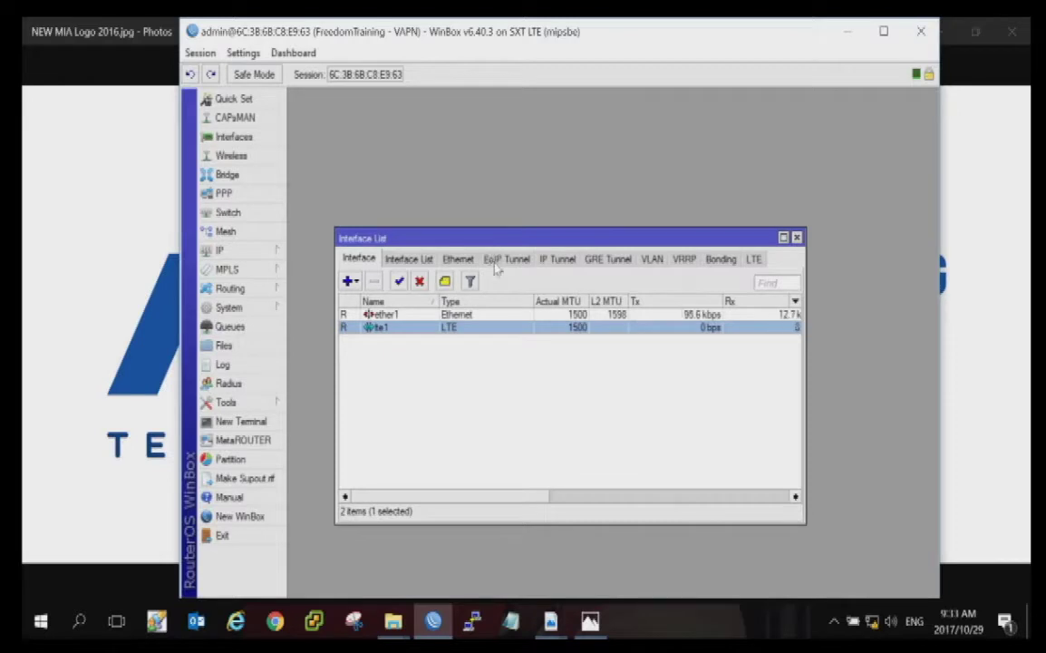
- Check the sip entry in the firewall's service ports again
left_click(276, 250)
left_click(292, 283)
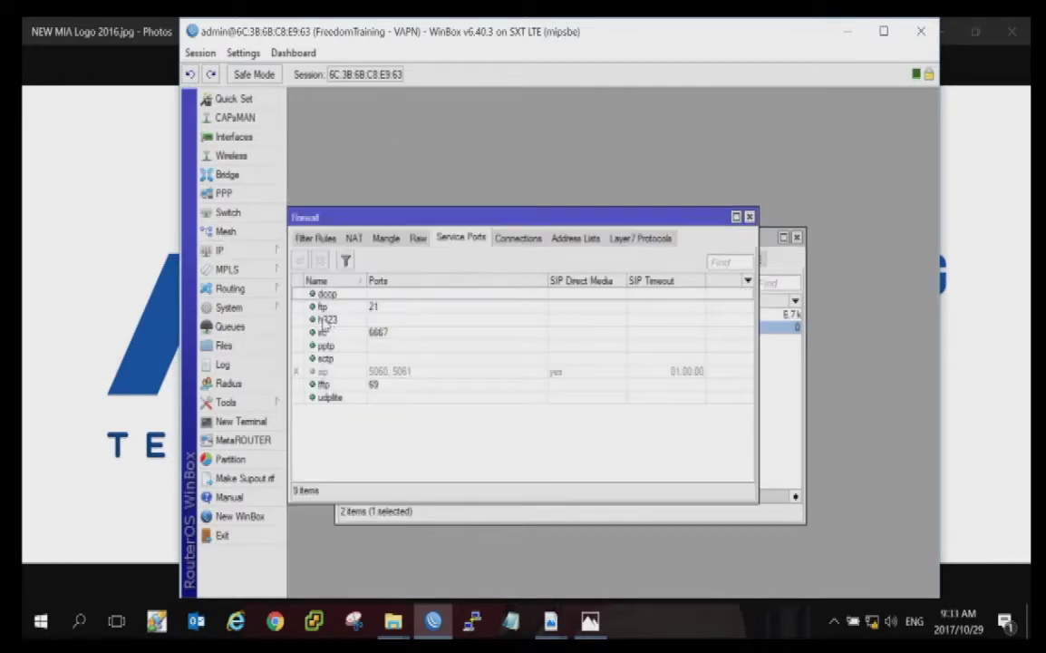
left_click(414, 372)
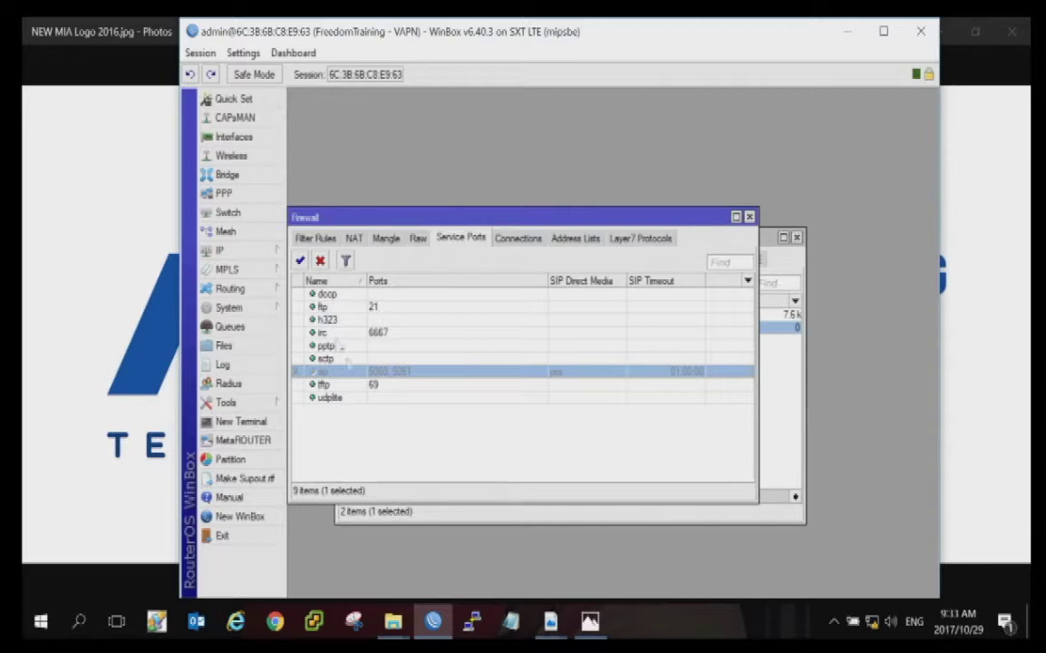
- Check the router's system identity name and cancel without changing it
left_click(244, 259)
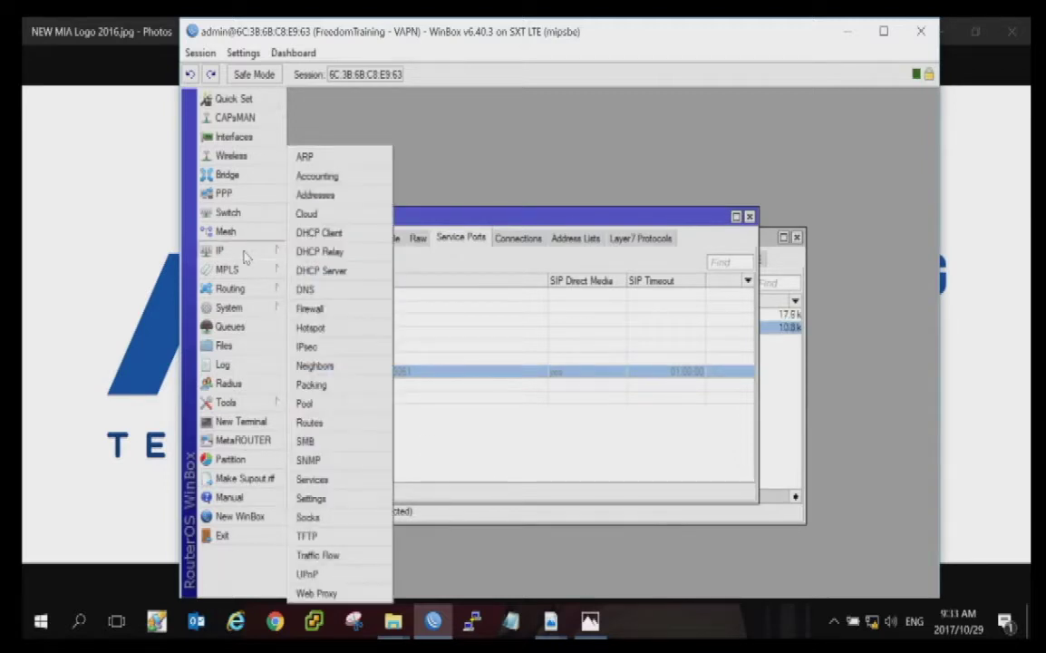
left_click(245, 308)
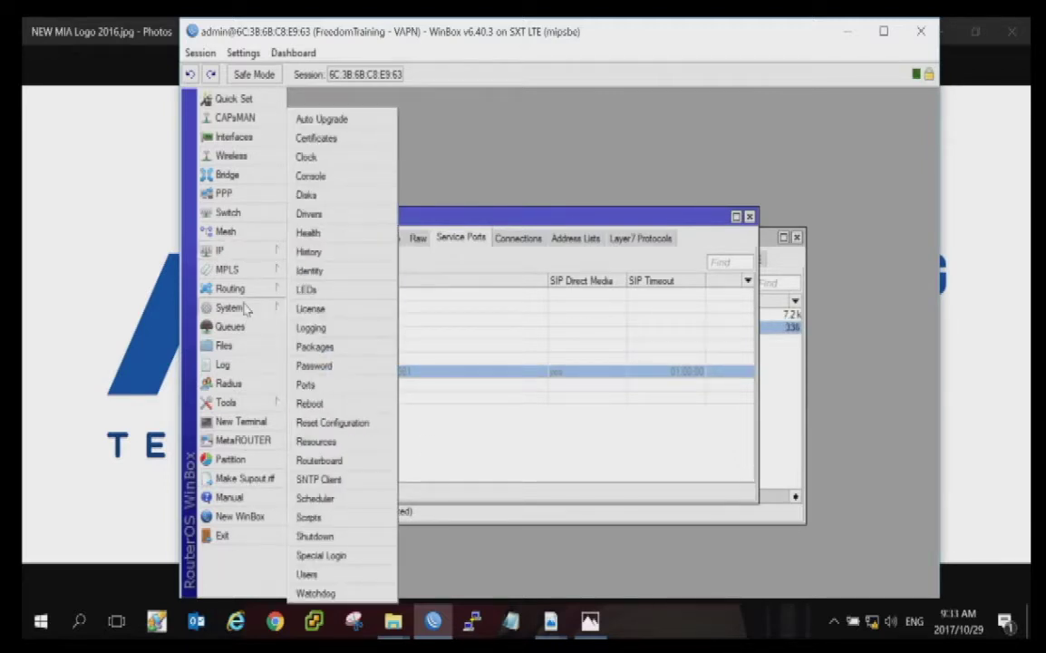
left_click(313, 270)
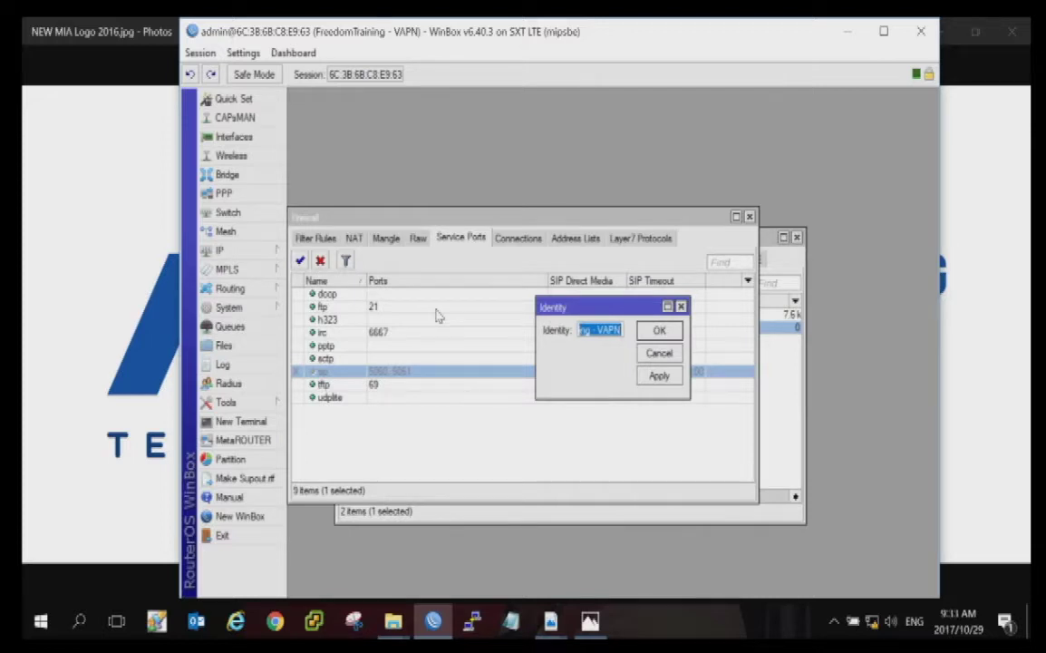
left_click(657, 353)
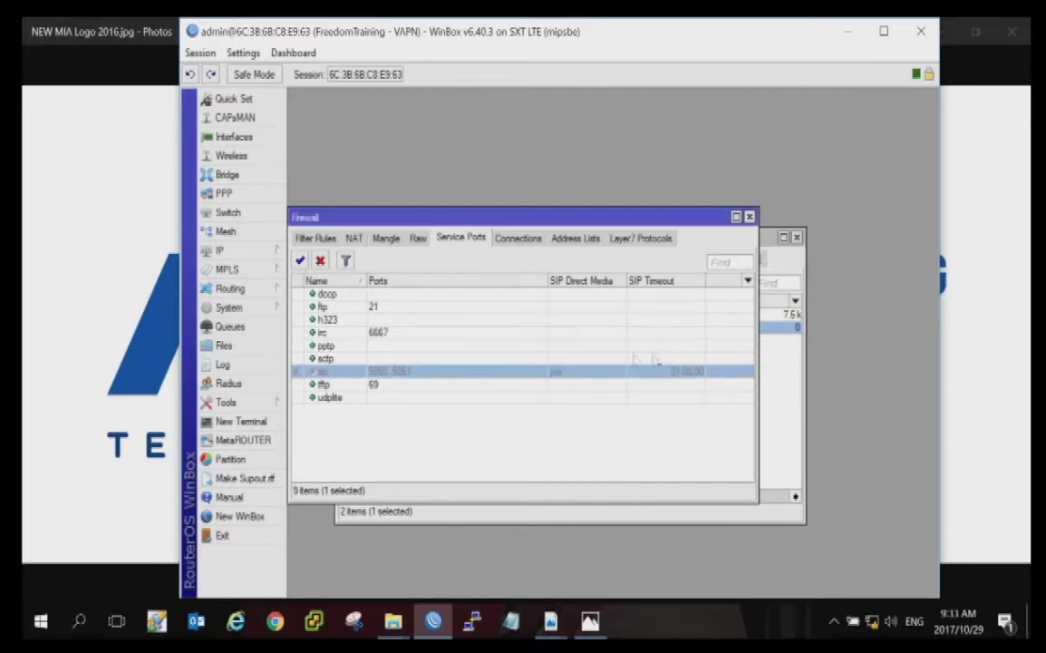
- Review the router's LED settings, selecting the modem signal entry for the LTE interface
left_click(226, 308)
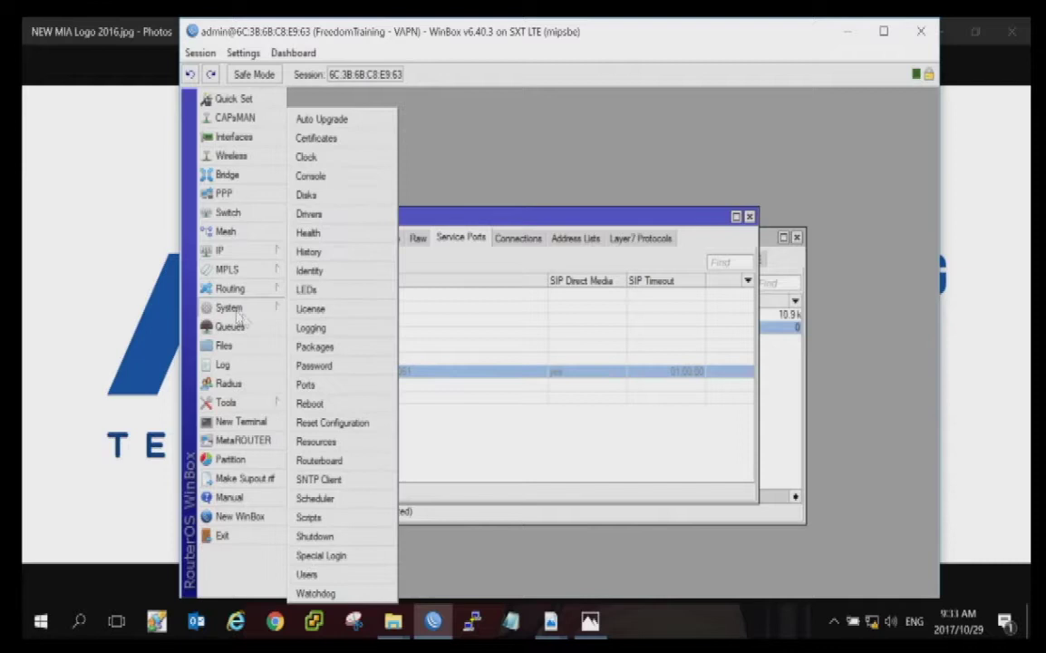
left_click(337, 292)
left_click(565, 290)
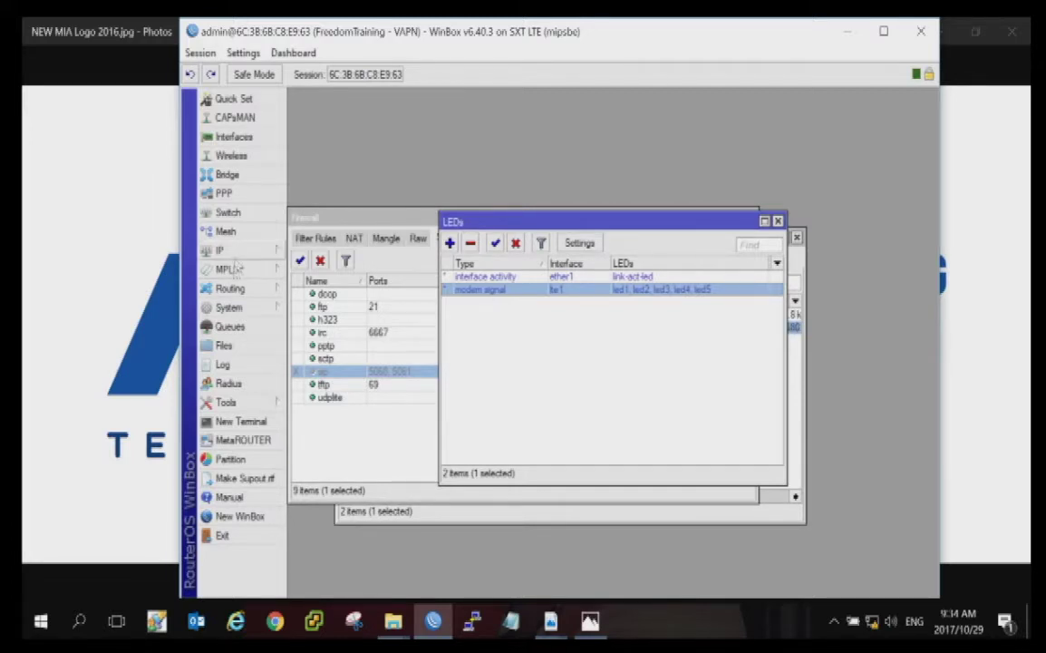
- Review the default admin user's settings and its password change form, and cancel both without changes
left_click(224, 307)
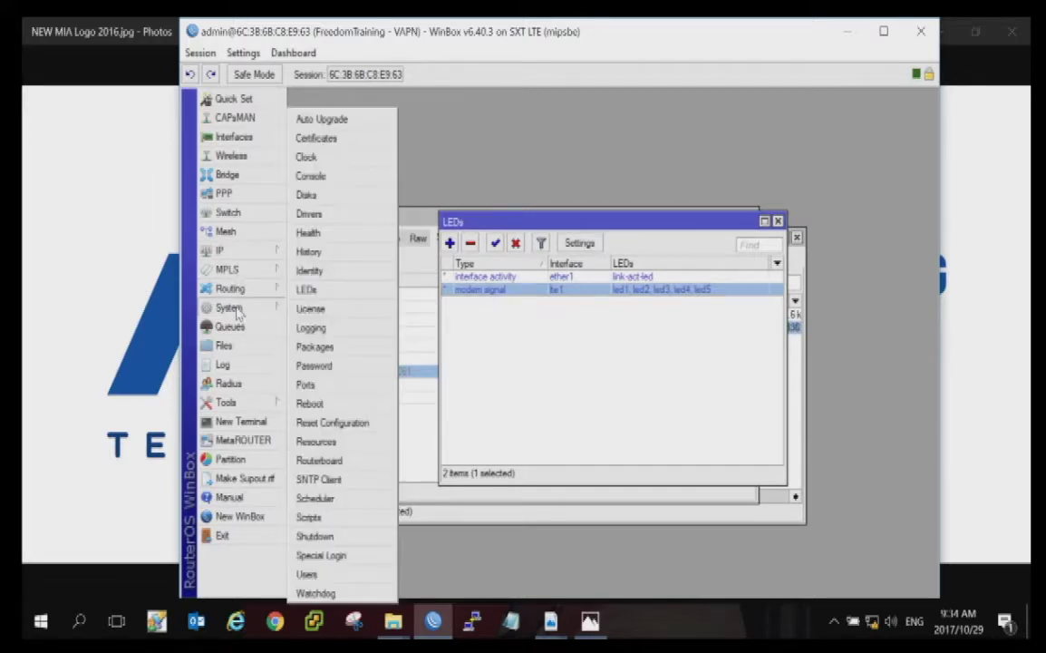
left_click(333, 576)
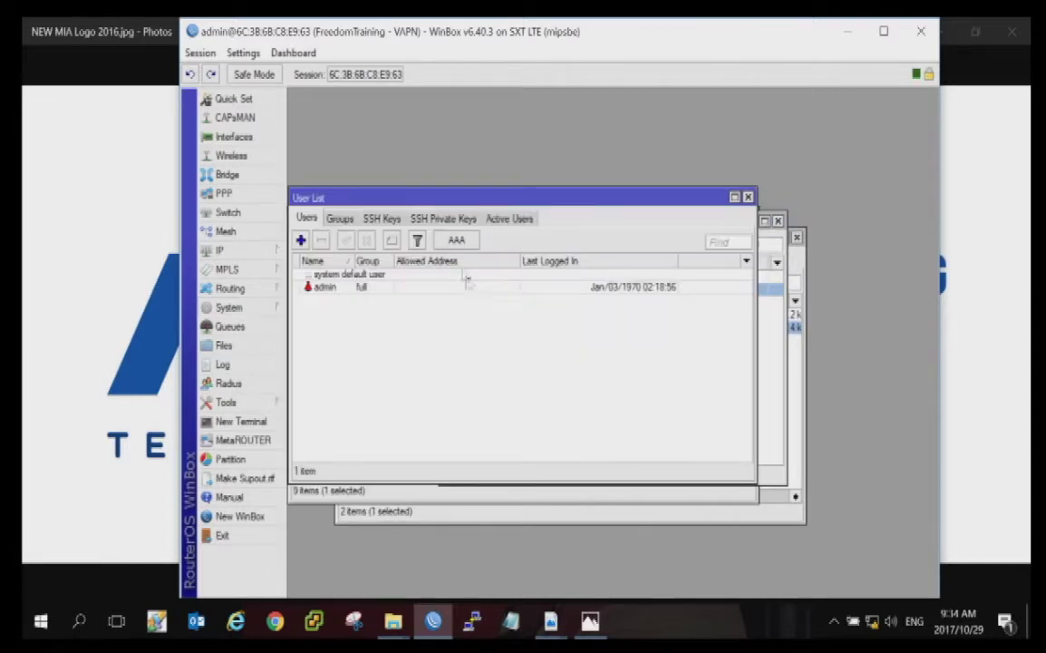
left_click_drag(426, 203, 495, 200)
double_click(371, 272)
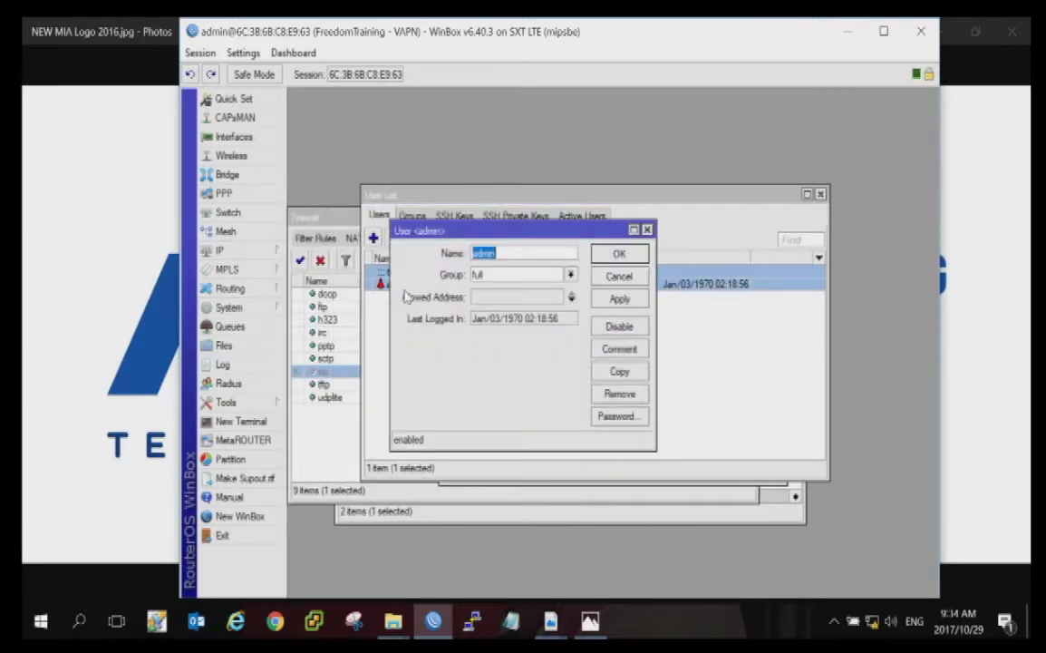
left_click(625, 417)
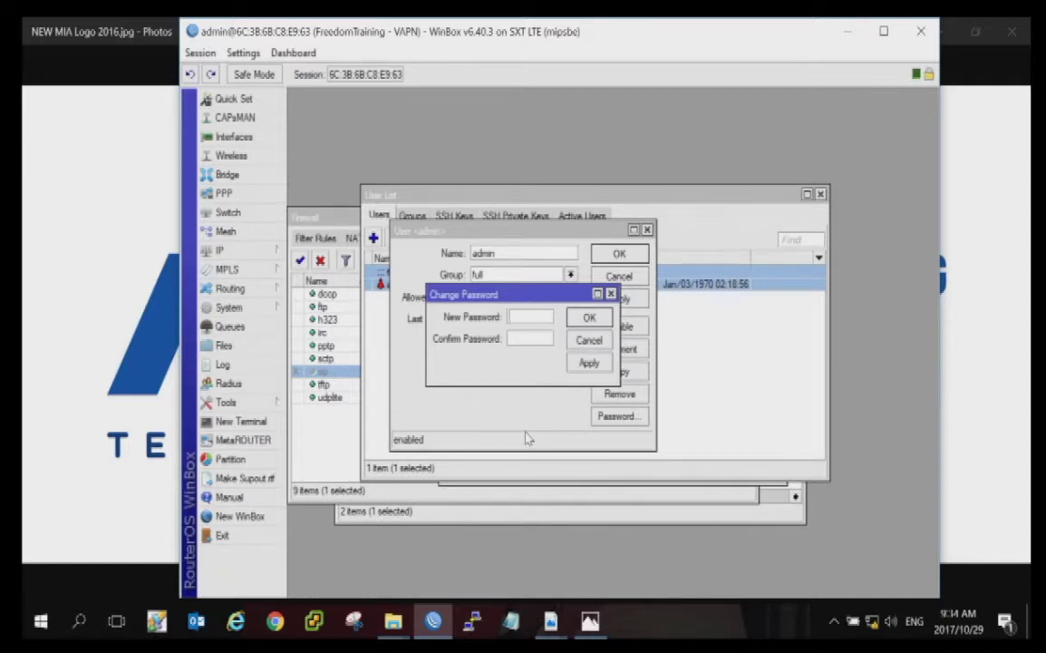
left_click(585, 342)
left_click(605, 276)
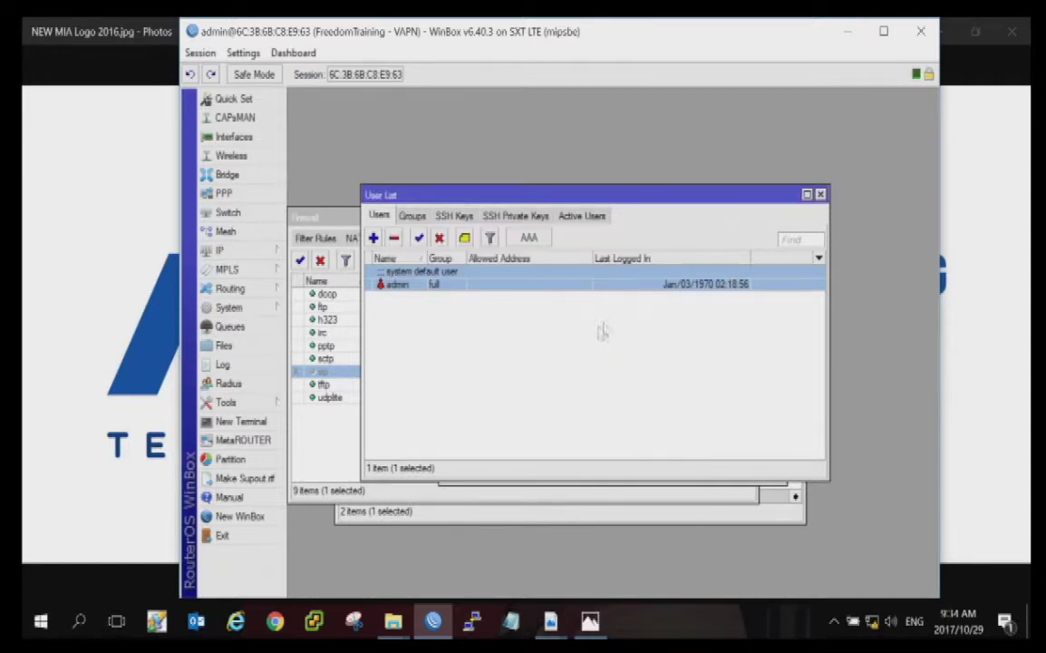
- Close the user list, LEDs, firewall and interface list windows to clear the workspace
left_click(820, 195)
left_click(777, 218)
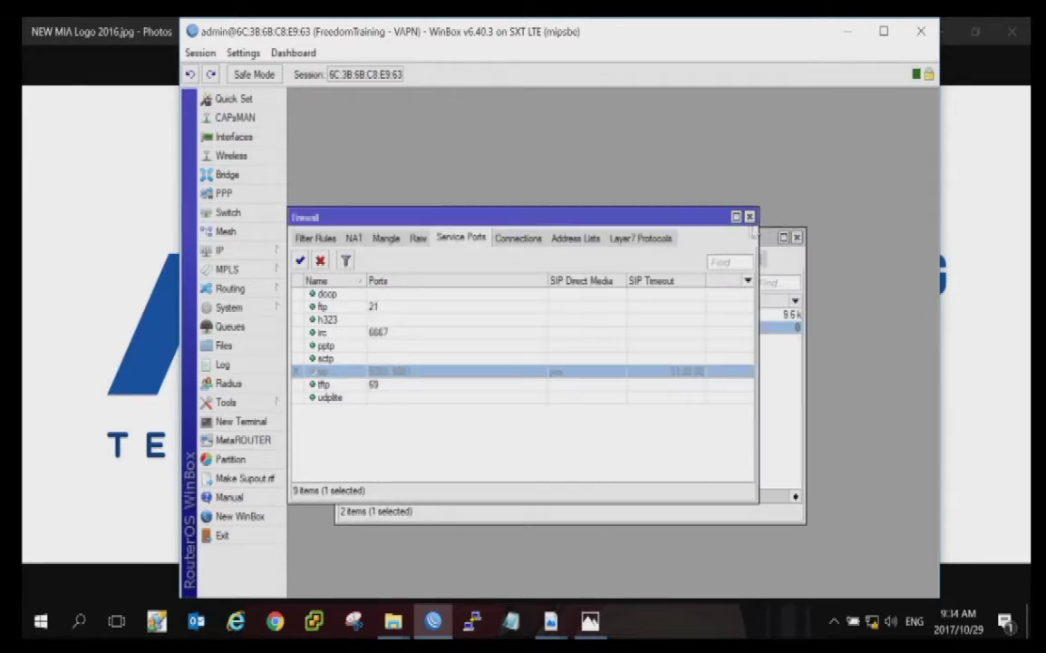
left_click(749, 217)
left_click(795, 238)
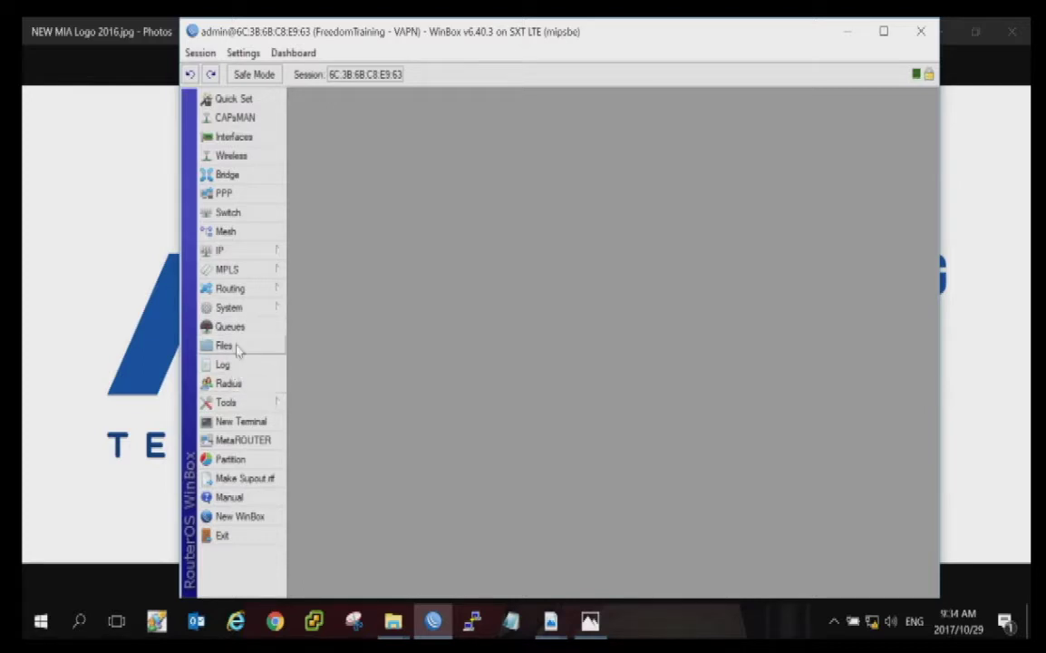
- View the router's file list and its configuration backup options for name, password and encryption, and cancel without creating a backup
left_click(237, 409)
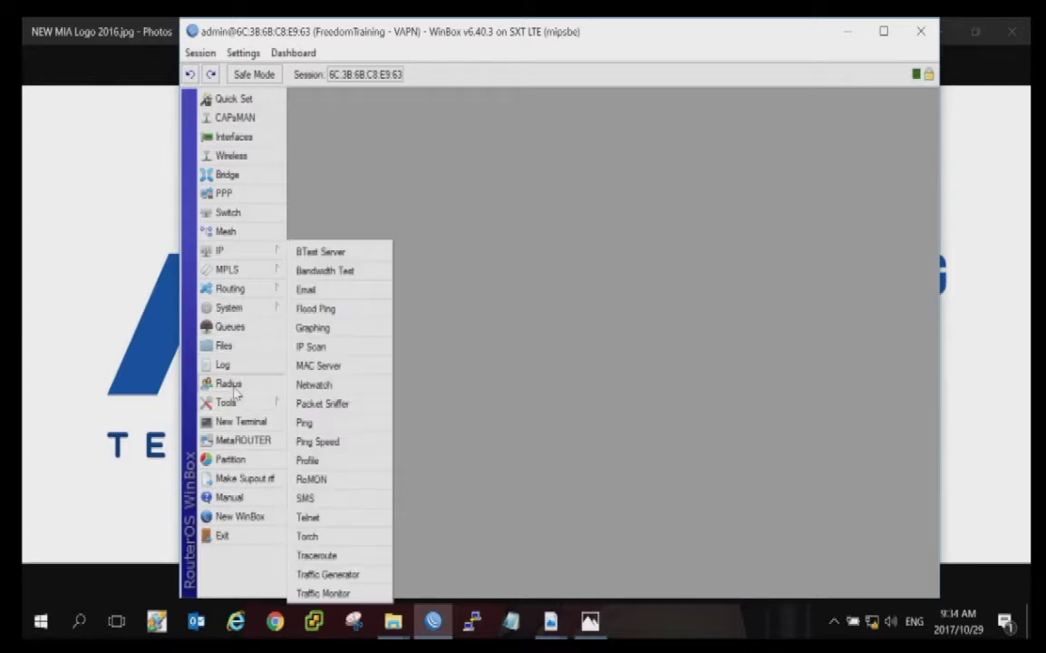
left_click(243, 405)
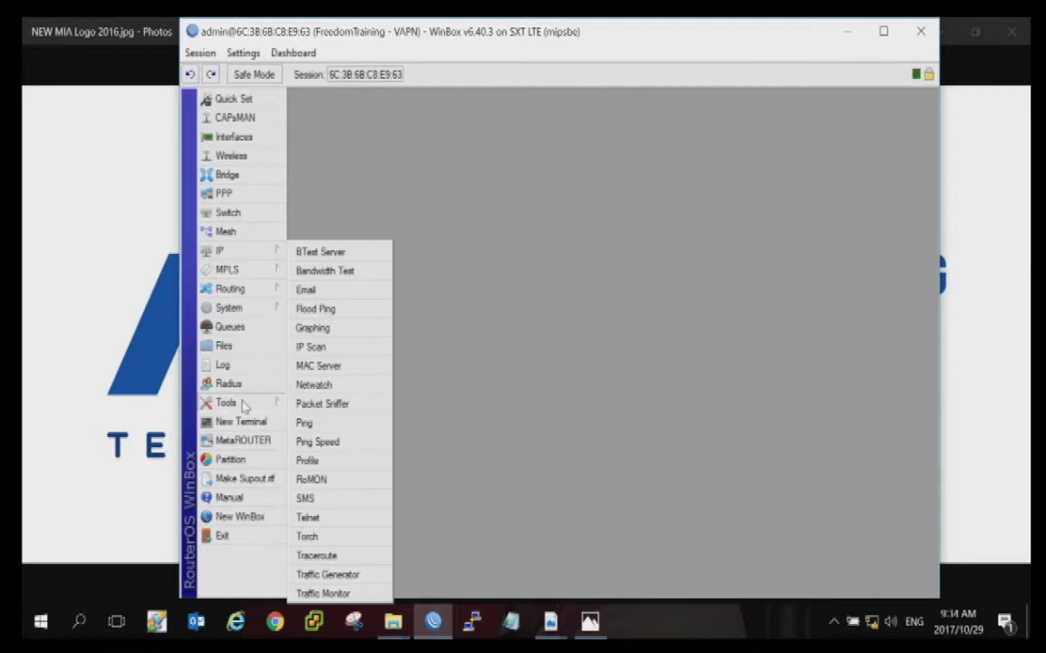
left_click(231, 346)
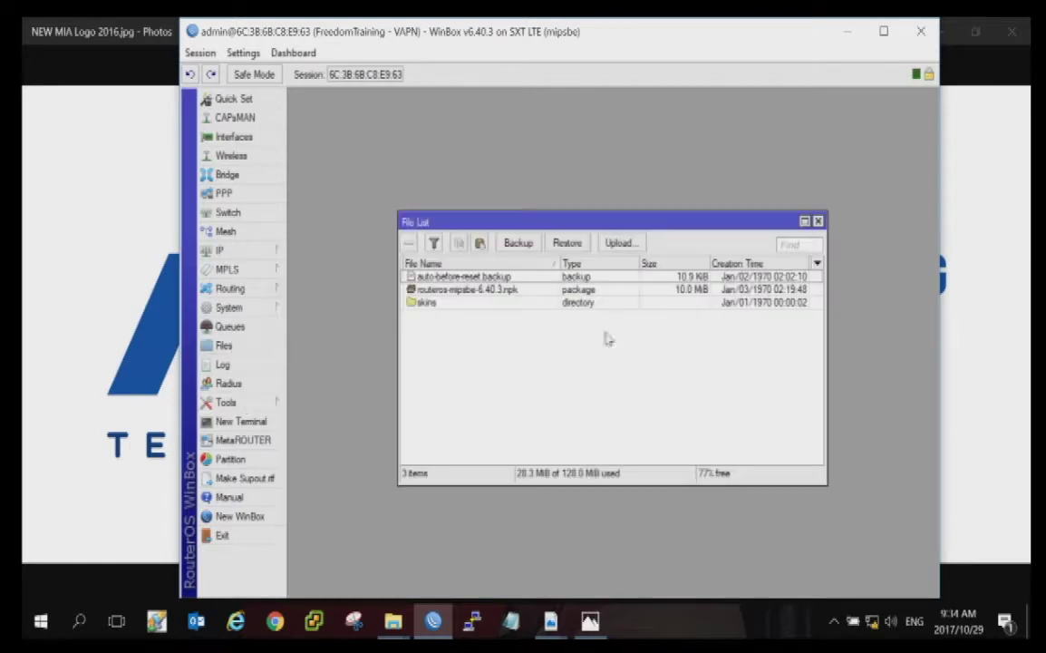
left_click(529, 247)
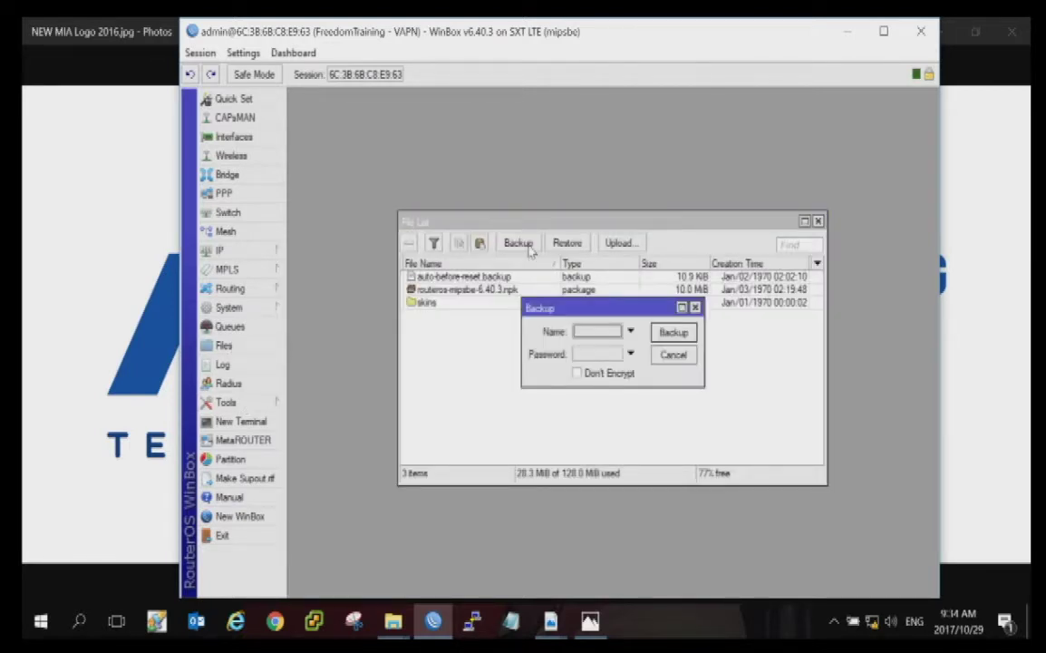
left_click(674, 354)
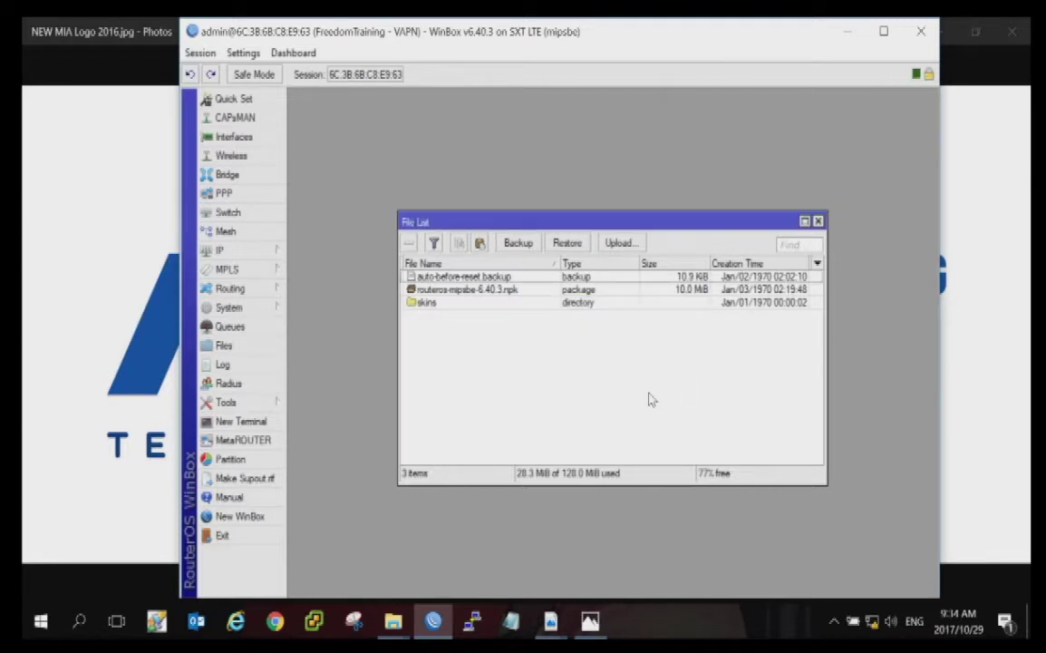